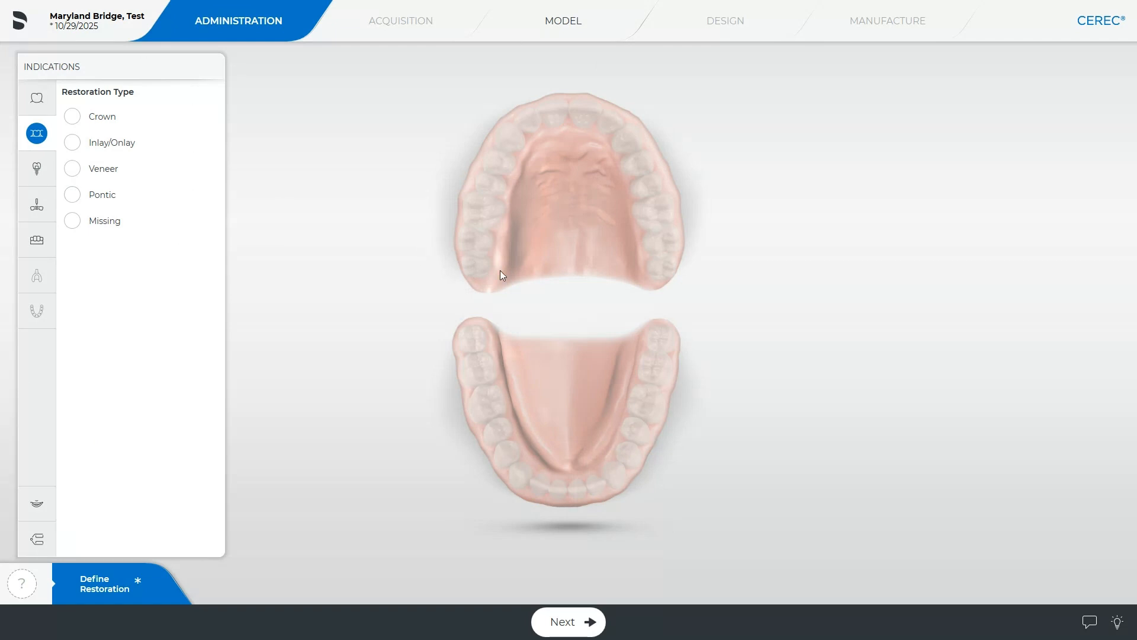
- Define a bridge veneer on upper tooth 8 with an Intersection connector and Biogeneric Individual design mode
left_click(70, 170)
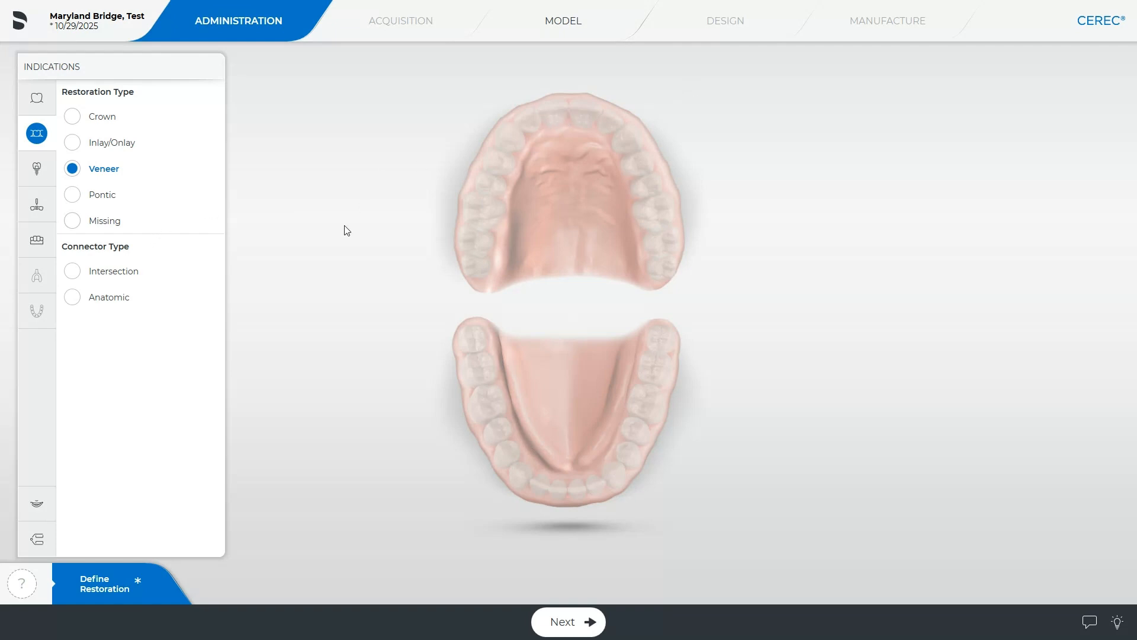
left_click(72, 272)
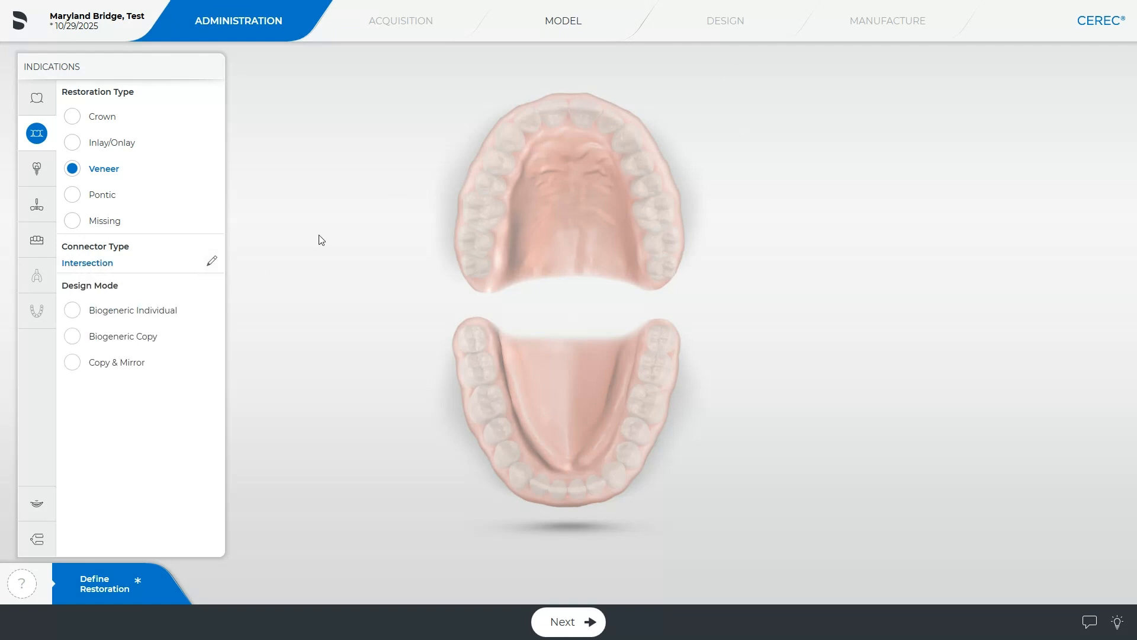
left_click(72, 310)
left_click(557, 114)
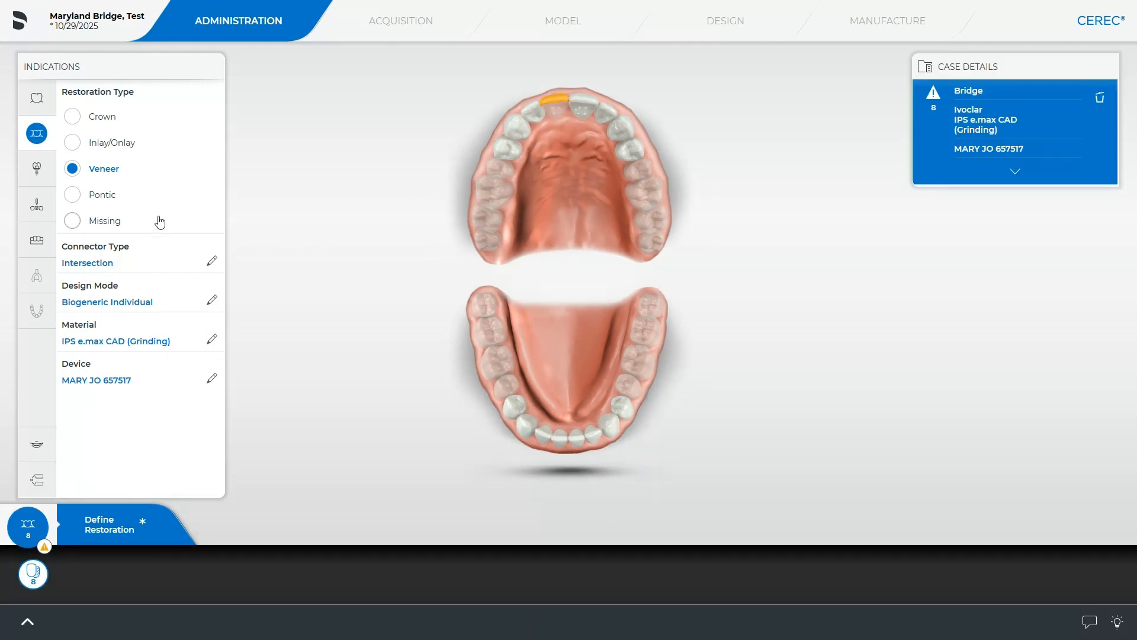
- Add a pontic on tooth 9 using Copy & Mirror design mode and proceed to the model phase
left_click(72, 195)
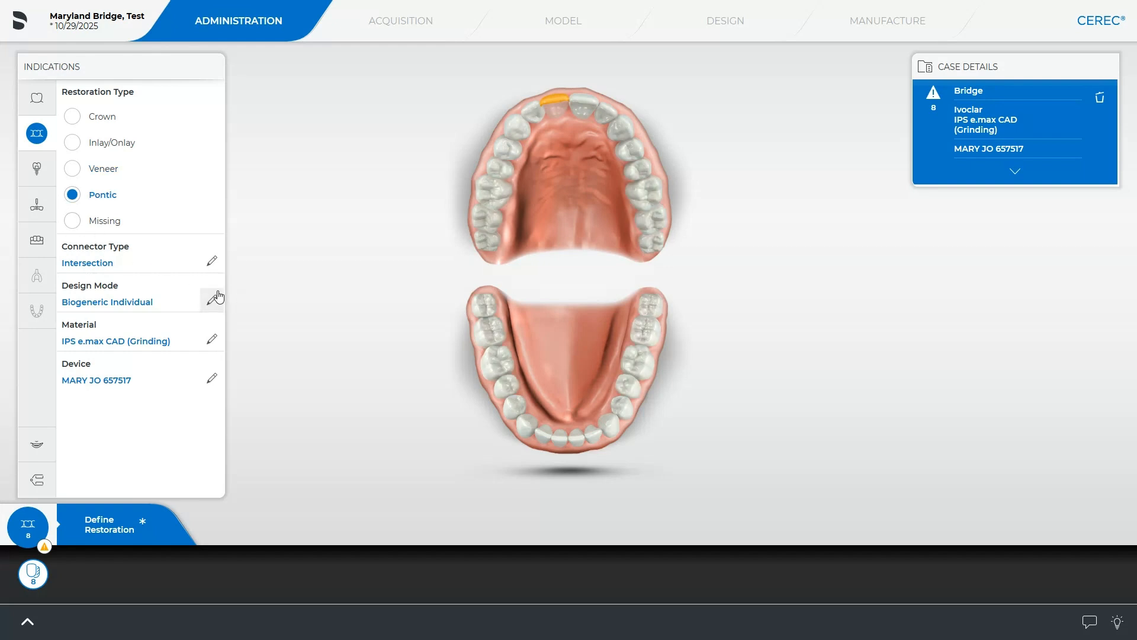
left_click(212, 301)
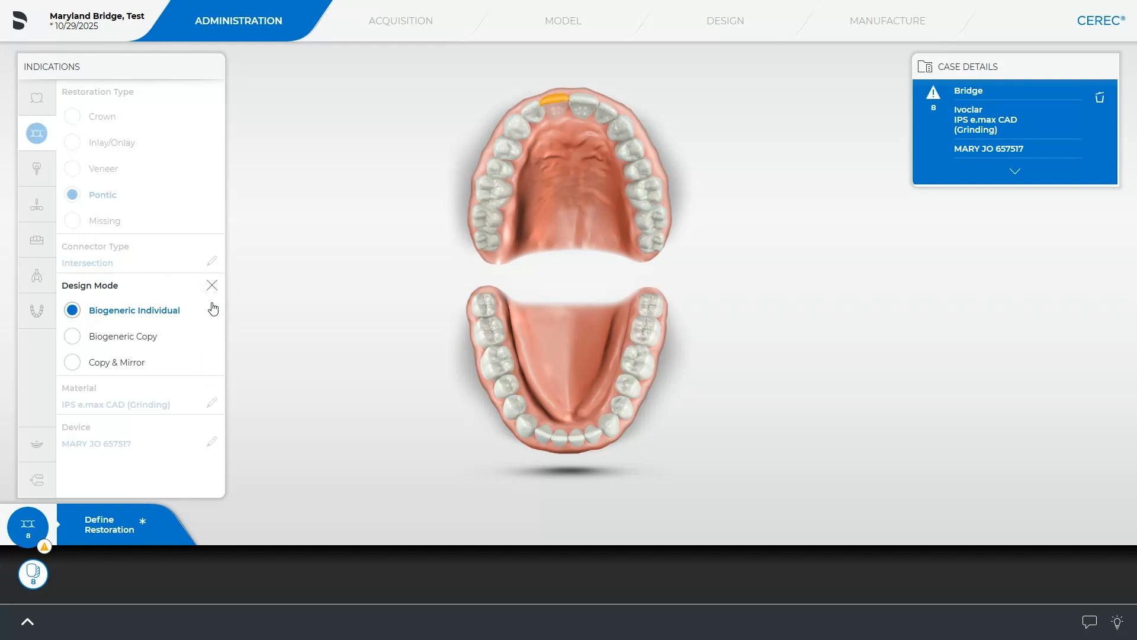
left_click(118, 364)
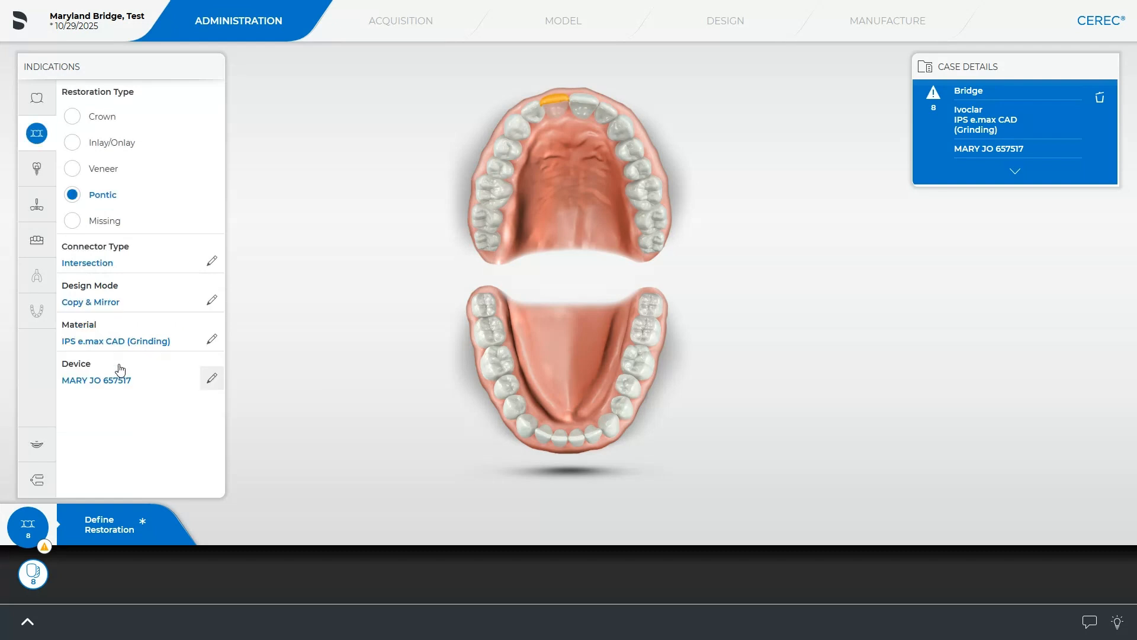
left_click(590, 109)
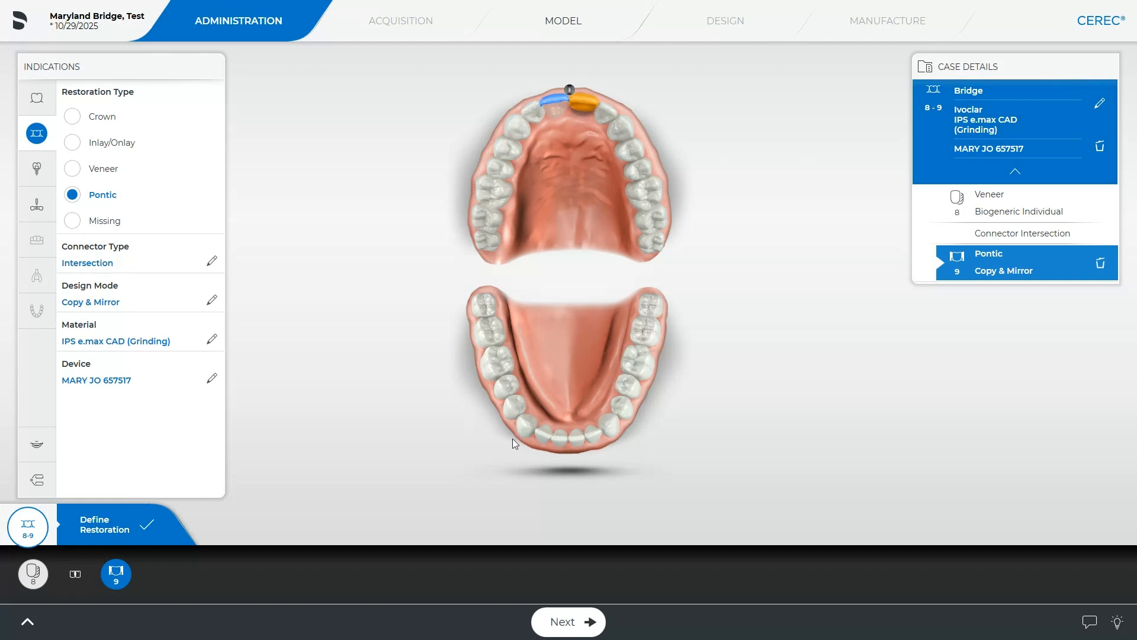
left_click(568, 622)
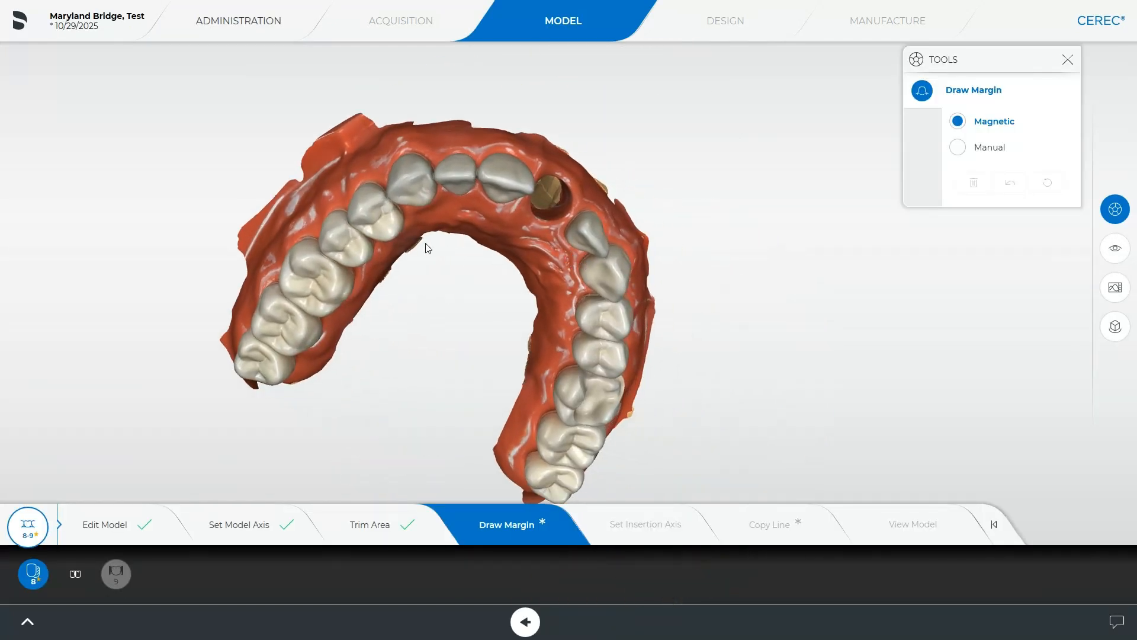
- Inspect the upper jaw model from several angles around the extraction site at tooth 9
right_click_drag(516, 239, 504, 363)
left_click_drag(504, 363, 490, 321)
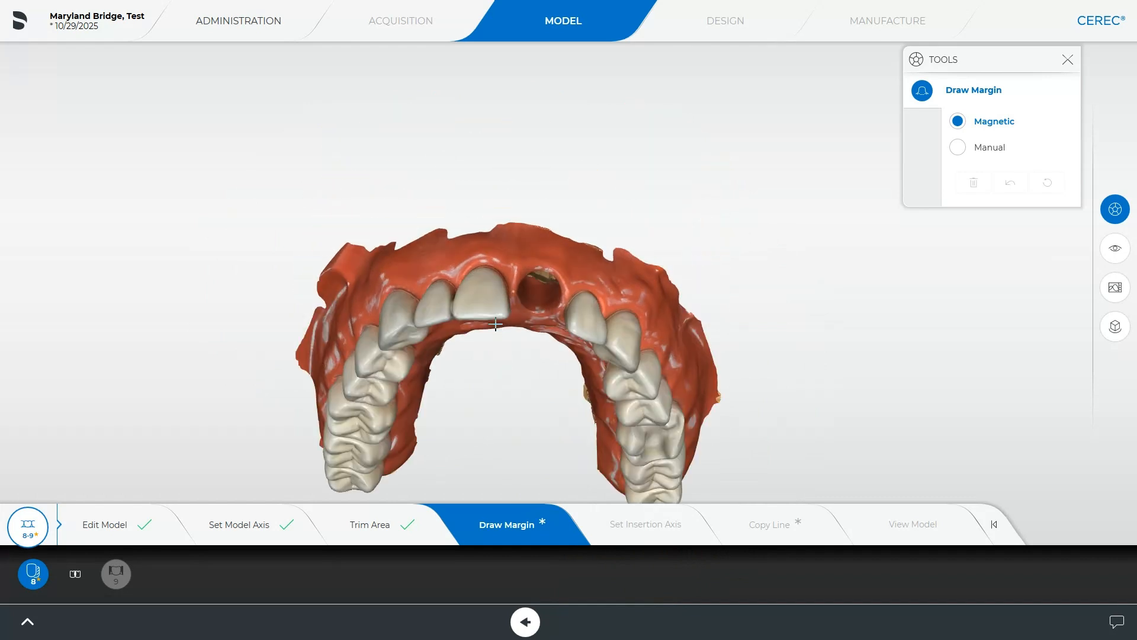
right_click_drag(509, 392, 498, 344)
mouse_move(499, 343)
left_mouse_down()
mouse_move(495, 306)
mouse_move(503, 325)
left_mouse_up()
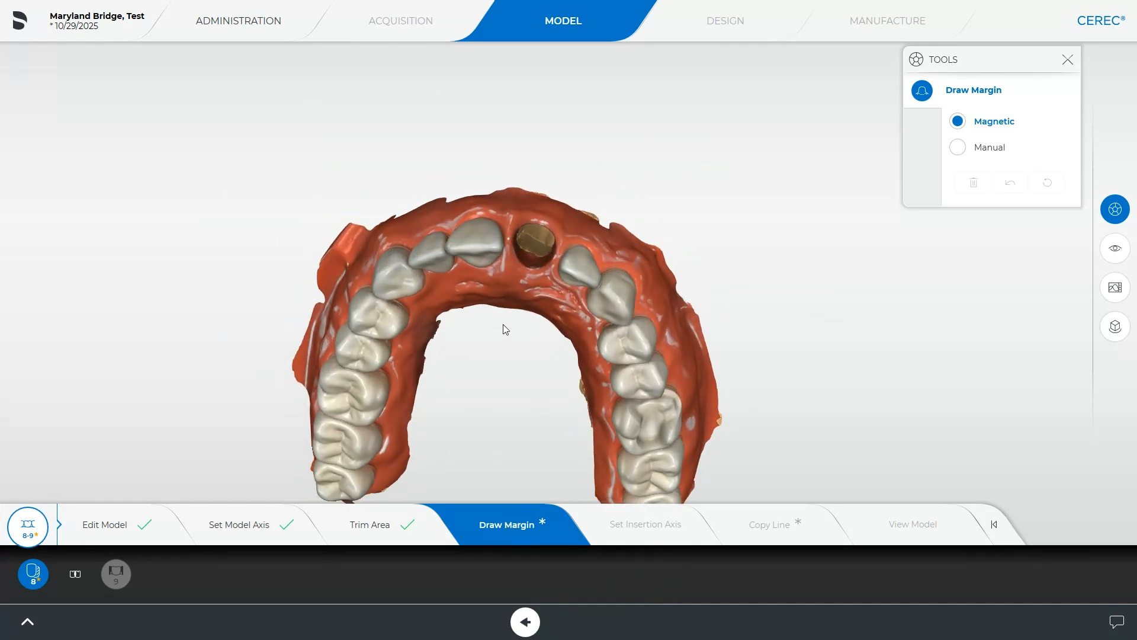
right_click_drag(503, 324, 470, 285)
left_click_drag(471, 285, 461, 308)
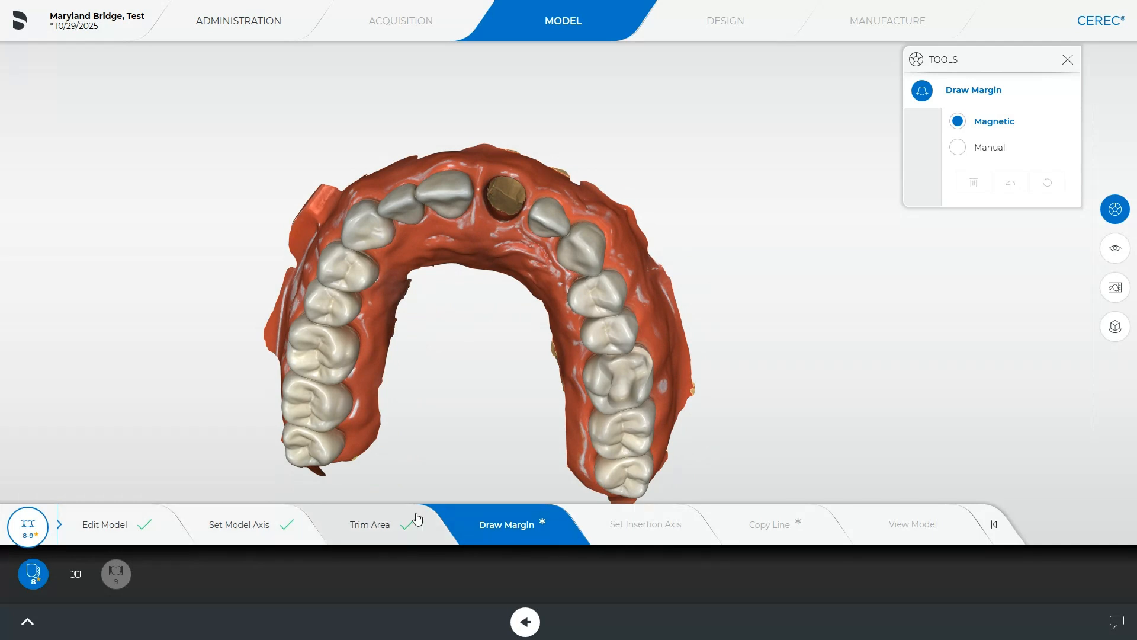
- Return to model editing and apply Replace to fill the extraction socket at tooth 9
left_click(157, 521)
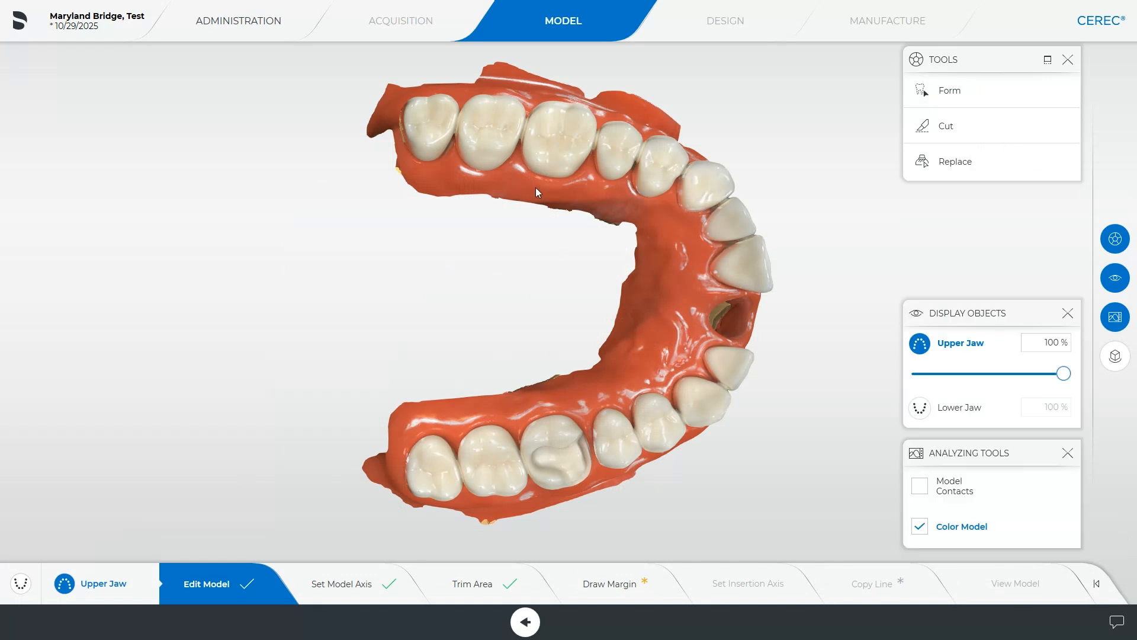
middle_click_drag(632, 413, 494, 446)
middle_click_drag(581, 356, 529, 367)
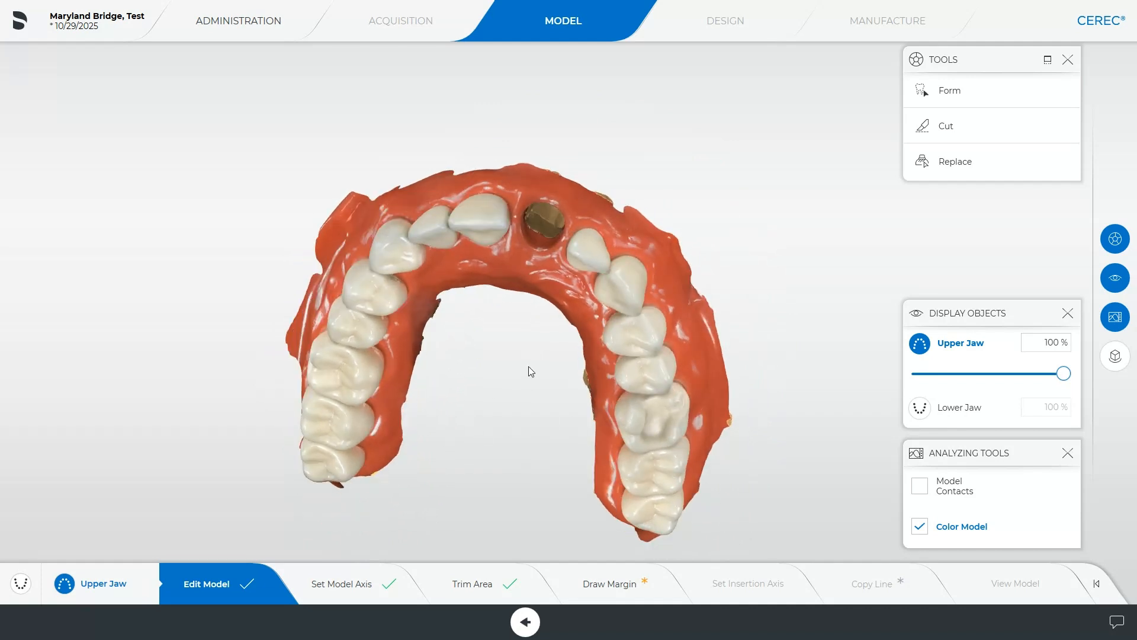
middle_click_drag(550, 286, 480, 439)
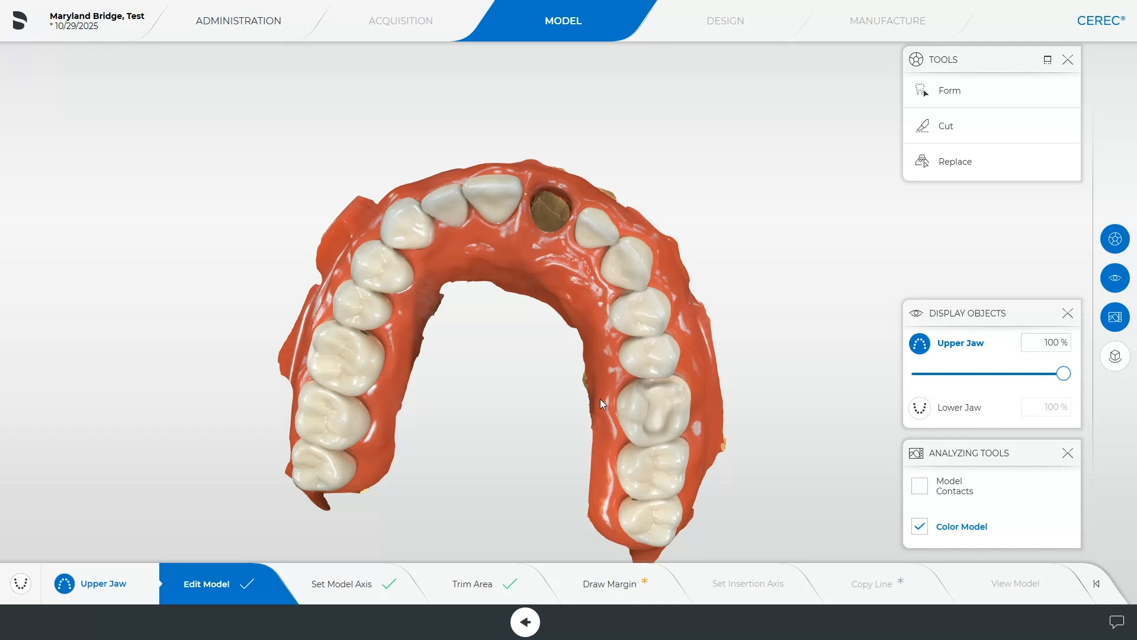
middle_click_drag(601, 403, 529, 263)
middle_click_drag(483, 227, 464, 409)
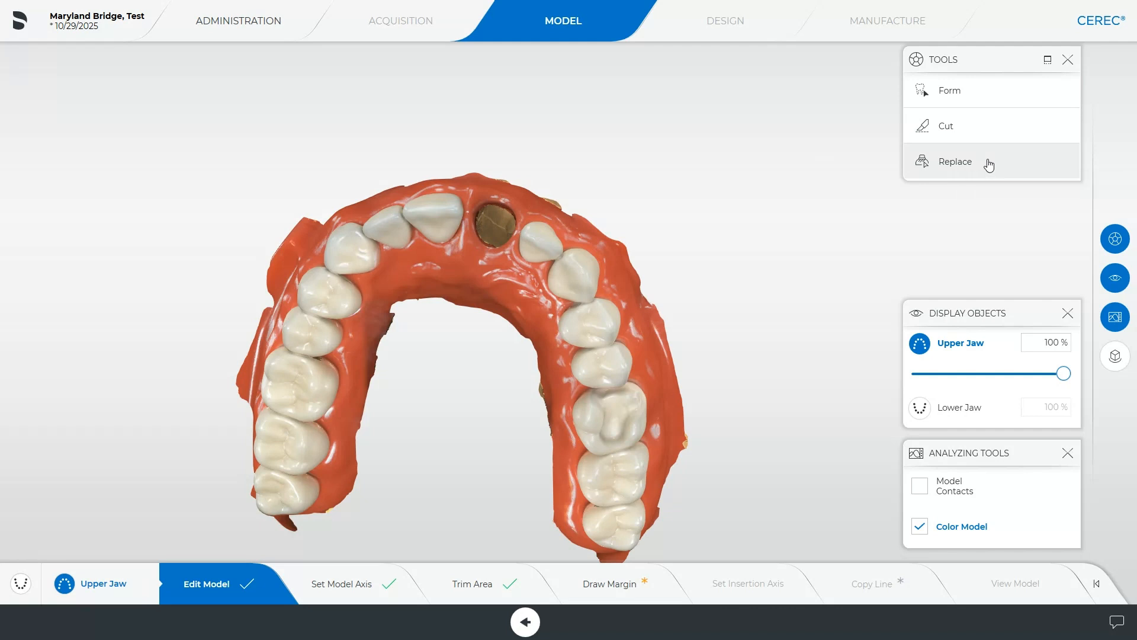
left_click(989, 164)
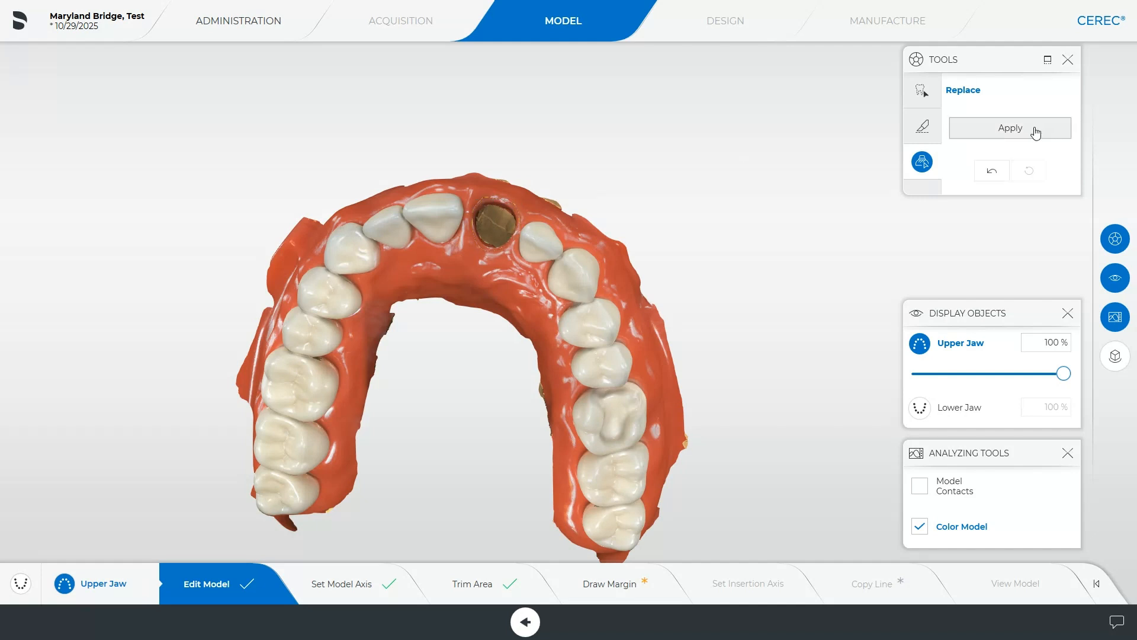
left_click(1032, 133)
left_click_drag(466, 274, 480, 330)
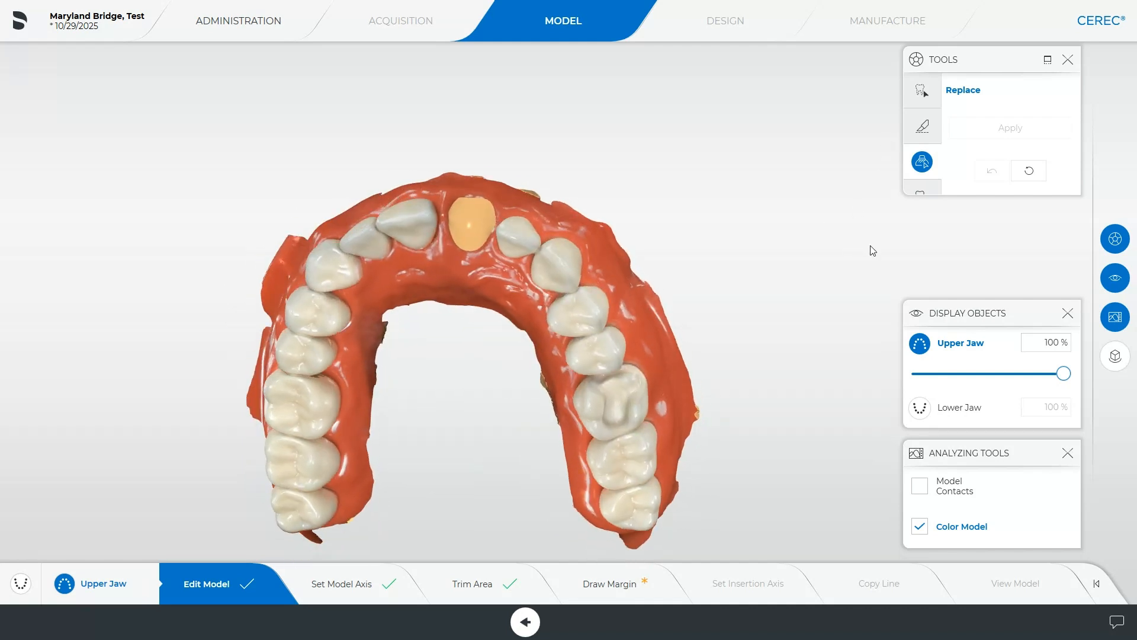
- Hollow out the filled tooth 9 site with the Form tool's Remove mode at a size of 3.42 mm
left_click(932, 98)
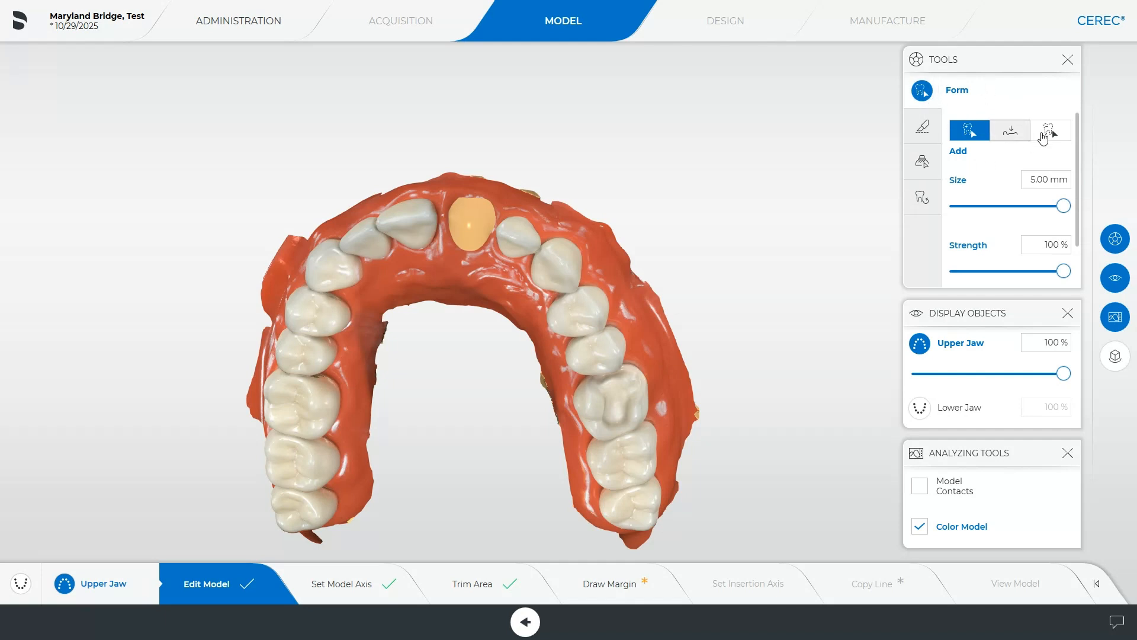
left_click(1044, 134)
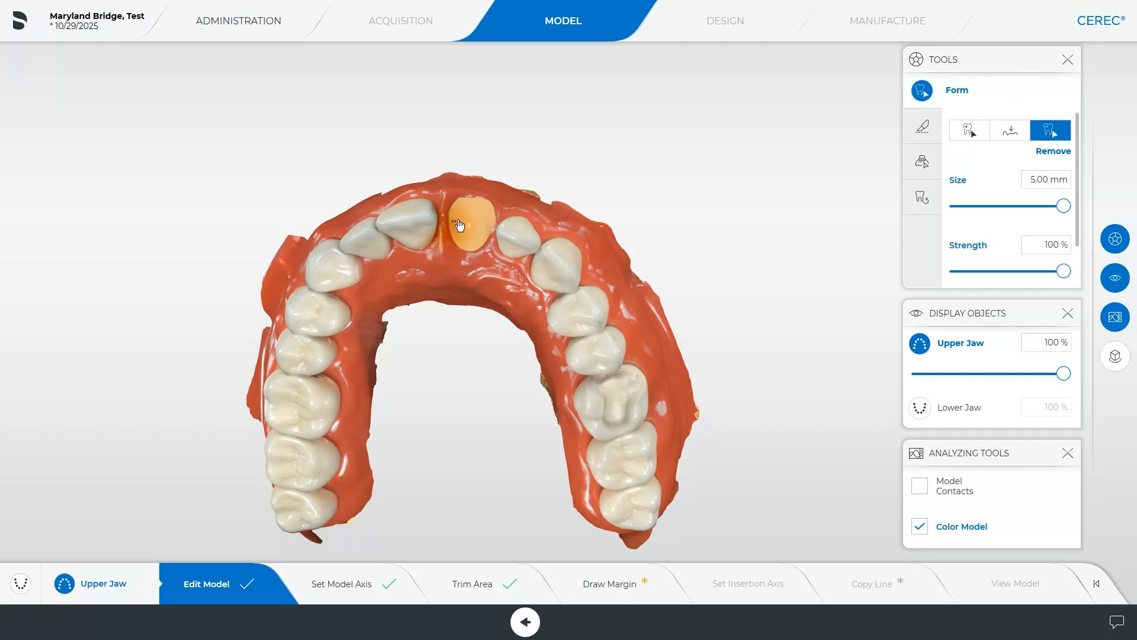
mouse_move(468, 223)
right_mouse_down()
mouse_move(466, 274)
mouse_move(470, 223)
right_mouse_up()
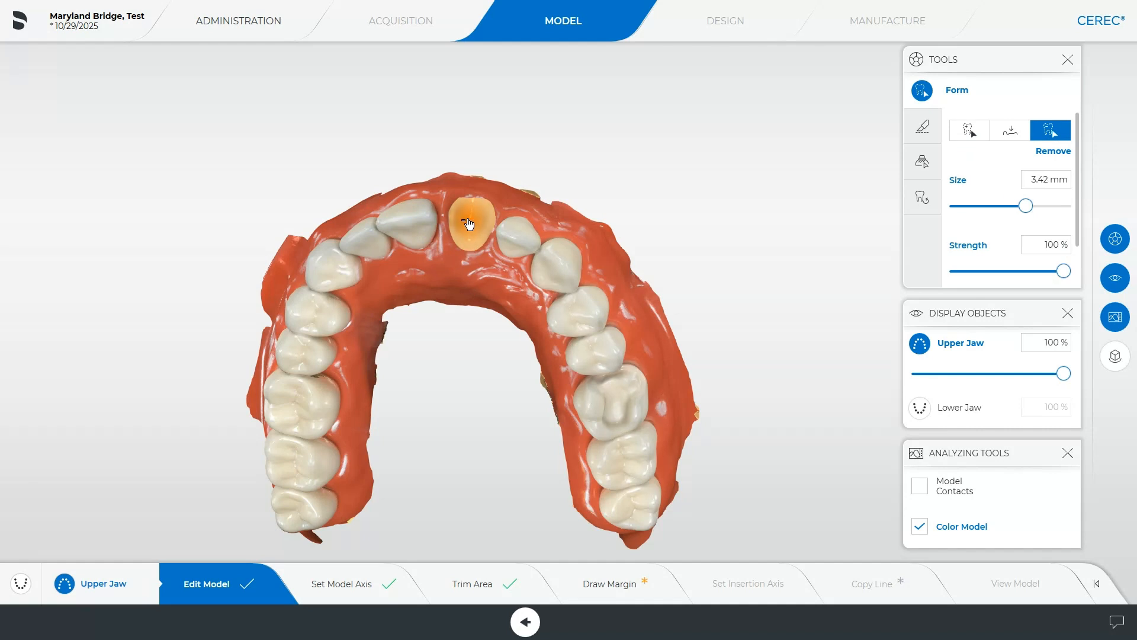
left_click_drag(473, 134, 465, 278)
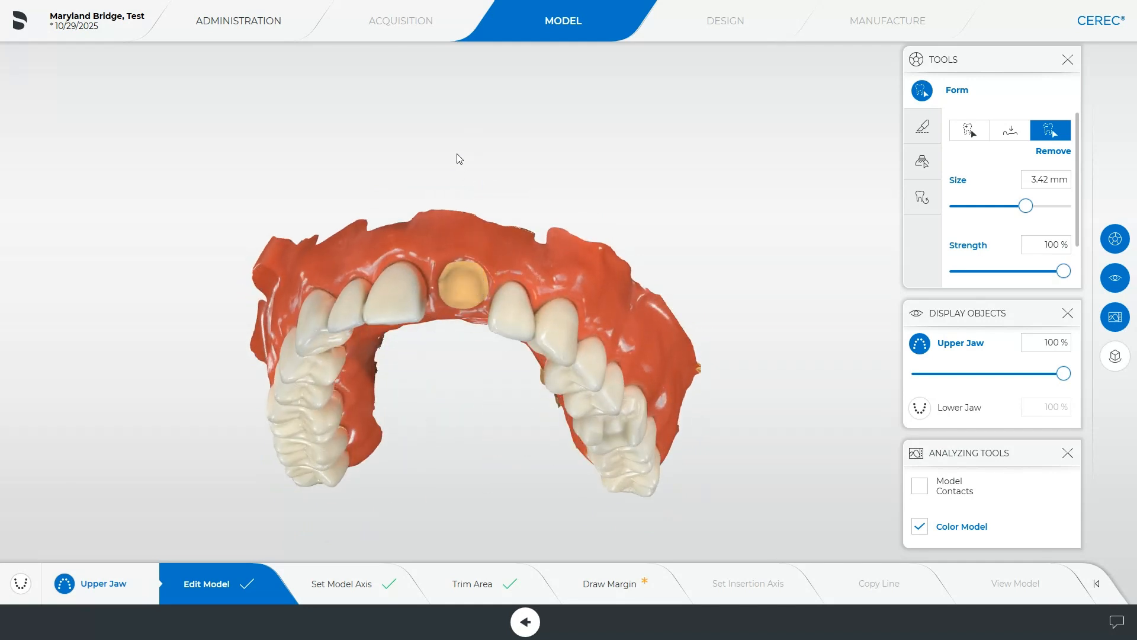
left_click_drag(459, 159, 471, 104)
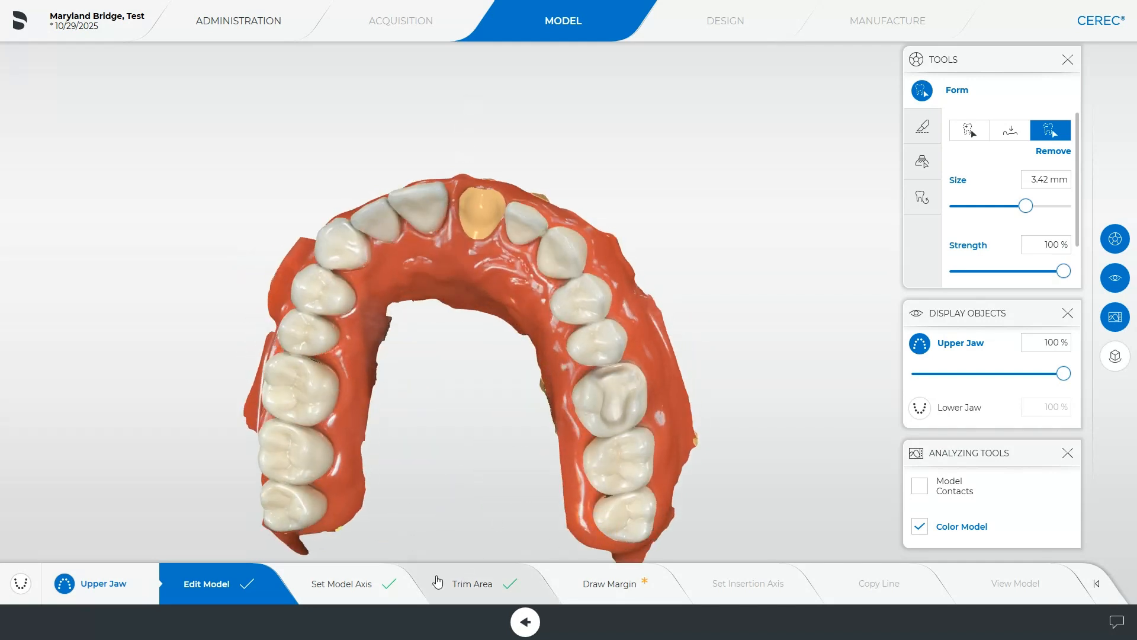
- Set the model axis by realigning the jaws to the midline and arch outline, and accept the alignment
left_click(344, 584)
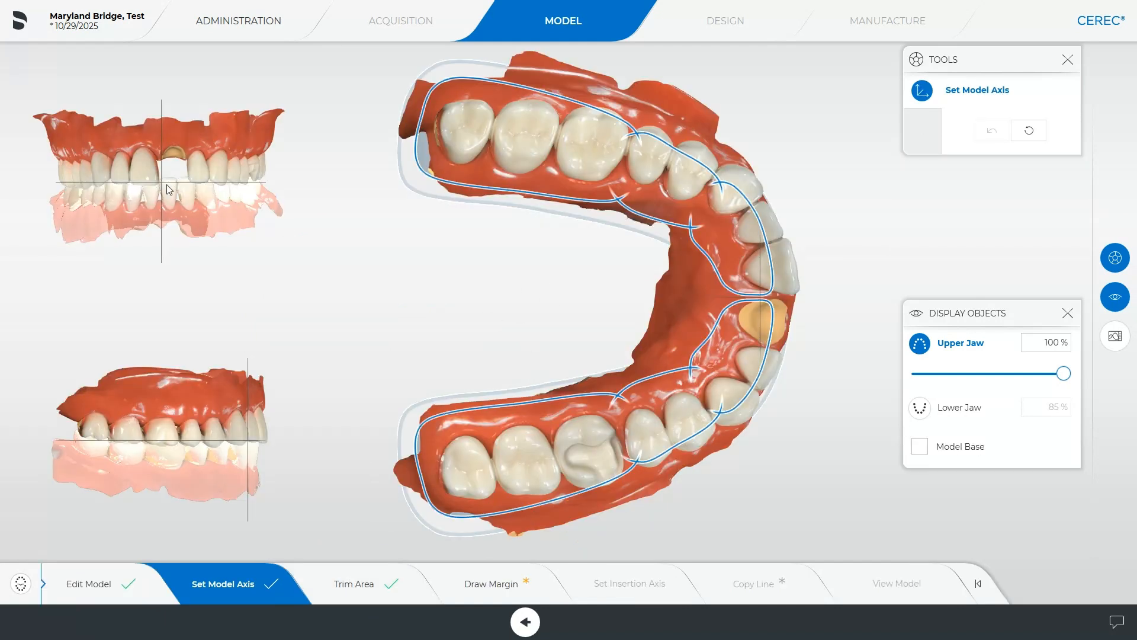
left_click_drag(157, 185, 168, 178)
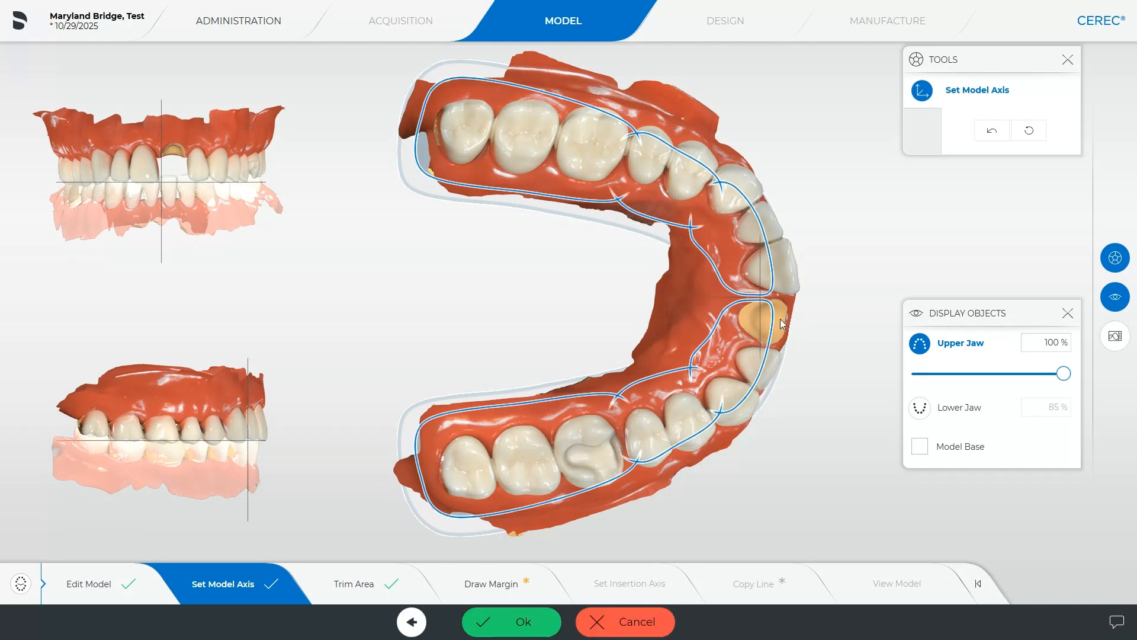
left_click_drag(780, 325, 781, 329)
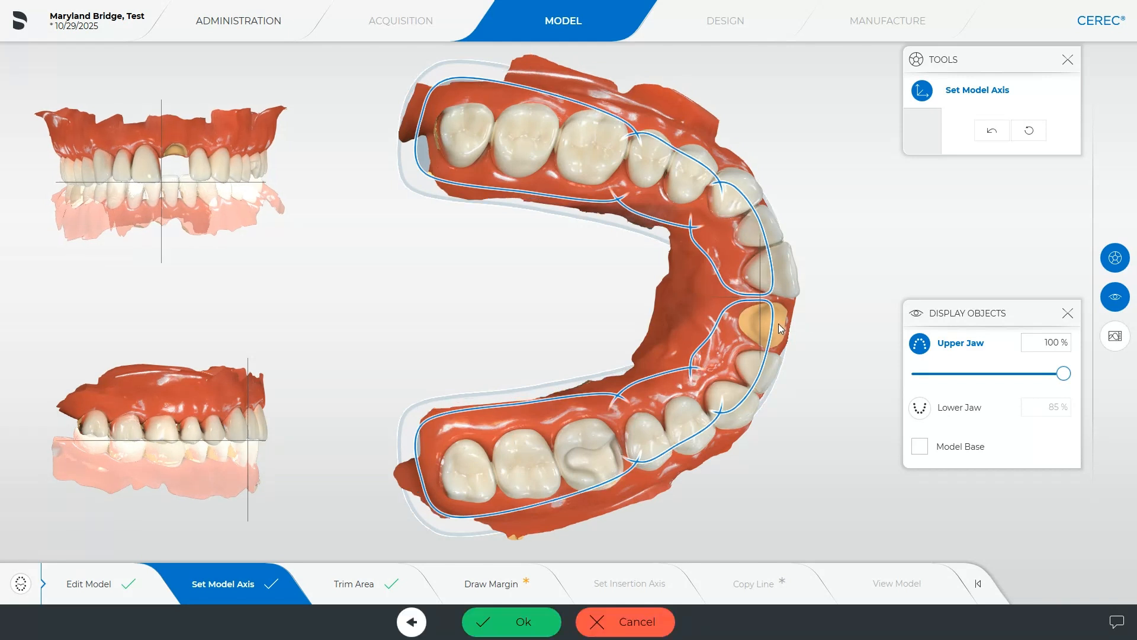
left_click(501, 622)
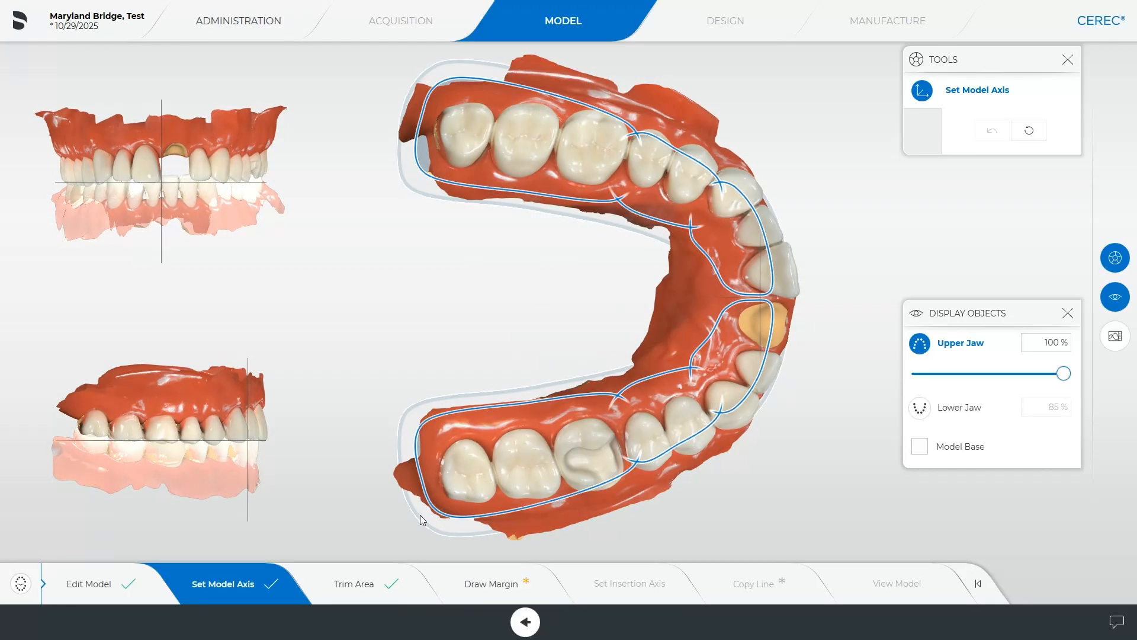
- Draw a closed margin in Manual mode on the lingual surface of tooth 8, beside the gap
left_click(491, 583)
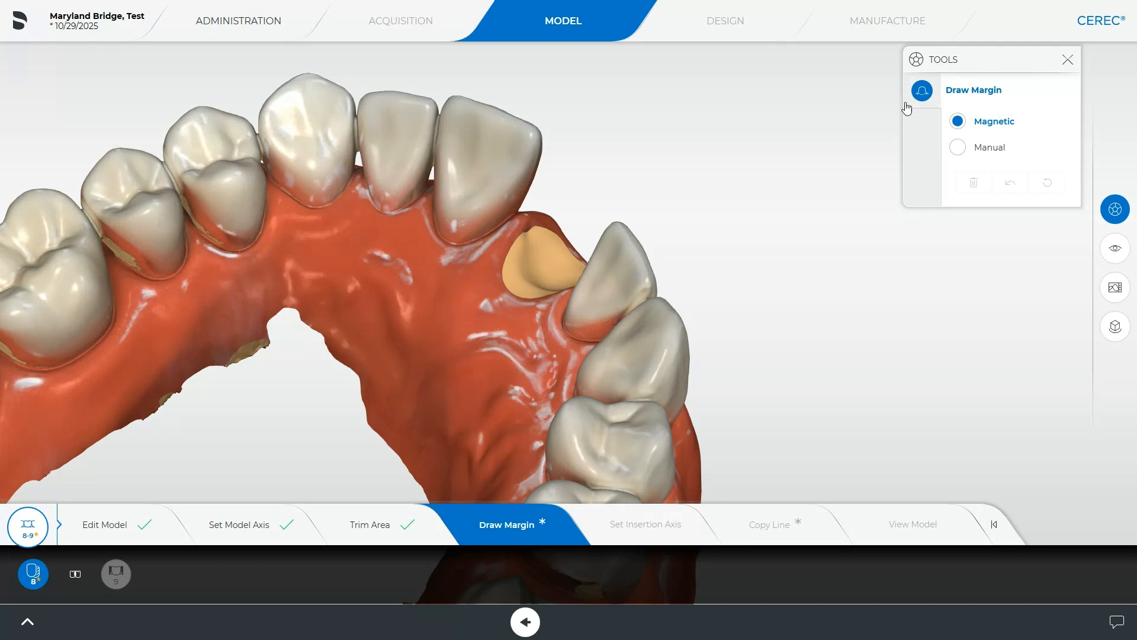
left_click(961, 152)
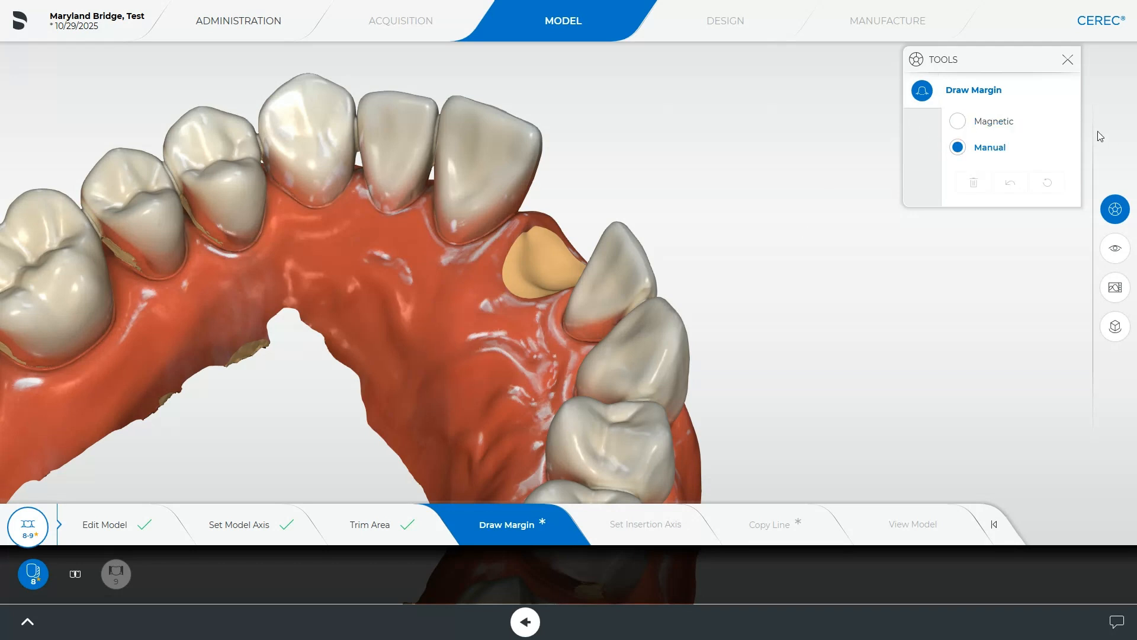
left_click_drag(537, 273, 466, 278)
mouse_move(462, 239)
left_mouse_down()
mouse_move(519, 215)
mouse_move(518, 176)
mouse_move(487, 173)
mouse_move(464, 195)
mouse_move(457, 229)
left_mouse_up()
double_click(462, 239)
- Refine the veneer margin on tooth 8 by redrawing sections of its outline
left_click_drag(450, 310, 498, 316)
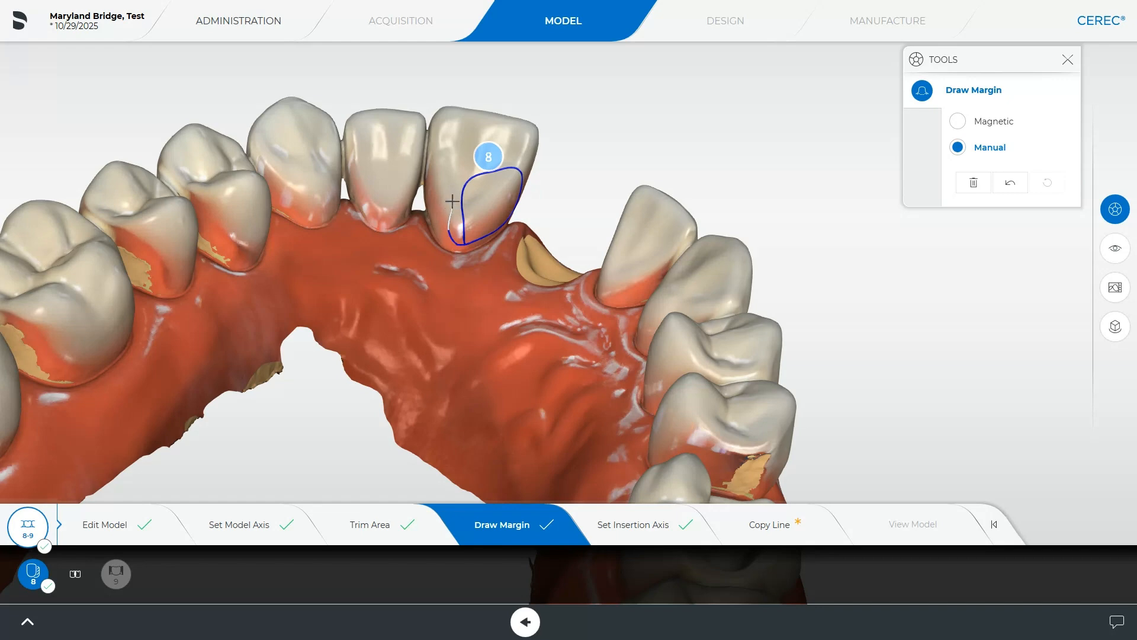
left_click_drag(457, 190, 475, 176)
double_click(475, 175)
left_click_drag(456, 249, 487, 243)
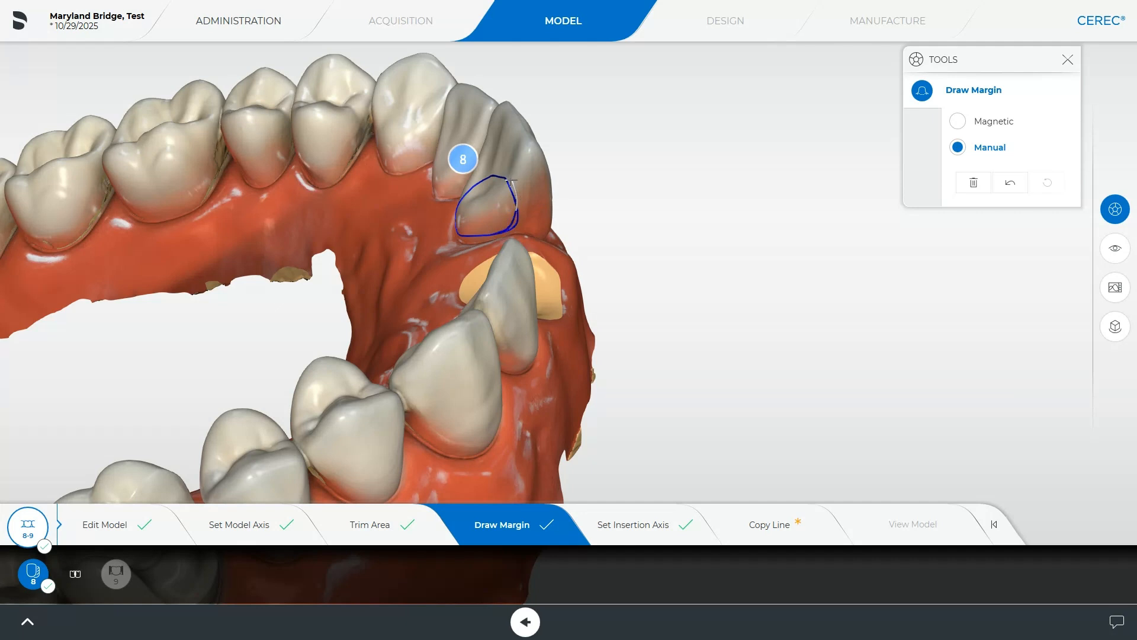
mouse_move(506, 178)
left_mouse_down()
mouse_move(454, 346)
mouse_move(382, 305)
mouse_move(278, 271)
mouse_move(503, 163)
mouse_move(438, 256)
mouse_move(460, 394)
mouse_move(634, 547)
left_mouse_up()
- Adjust the insertion axis for the tooth 8 veneer, accept it, and proceed to the copy line stage
left_click(638, 531)
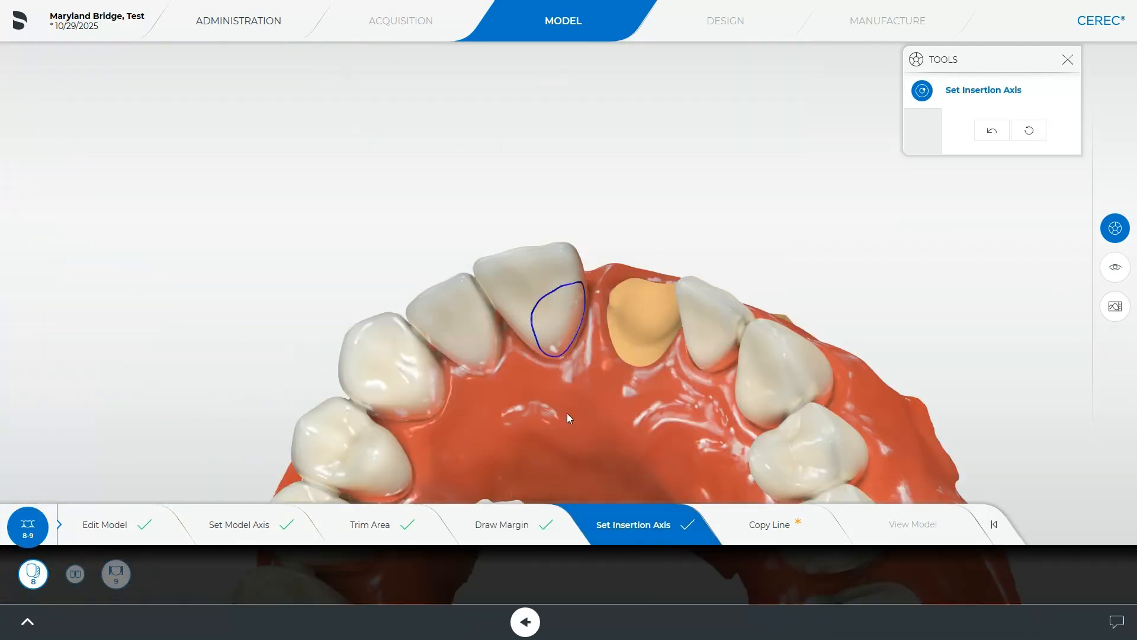
left_click_drag(567, 414, 694, 319)
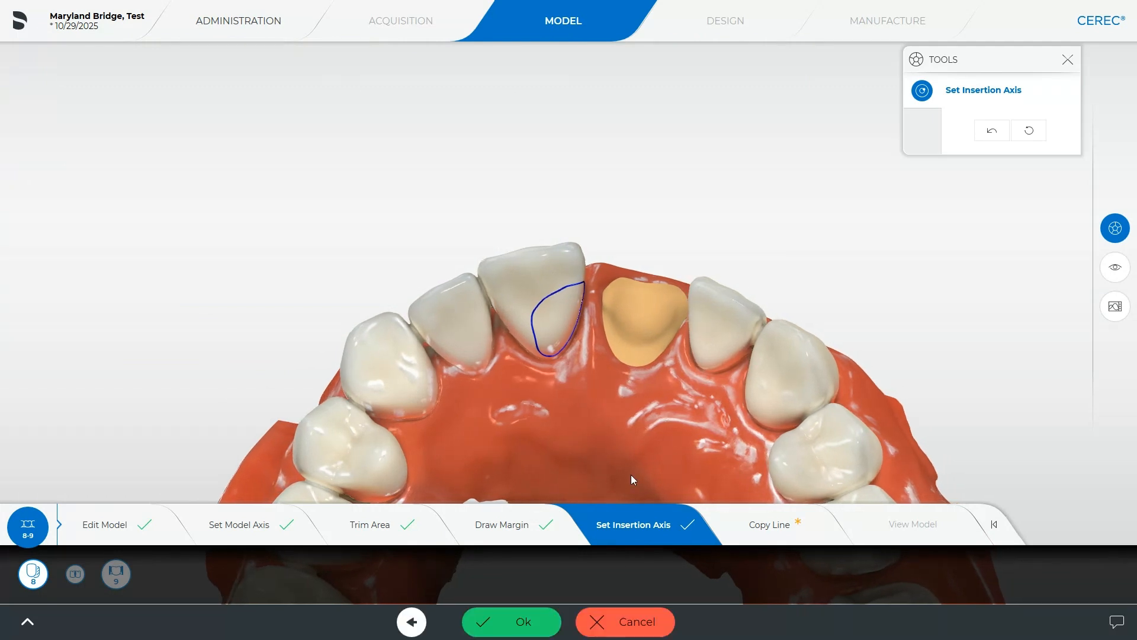
left_click_drag(614, 329, 641, 303)
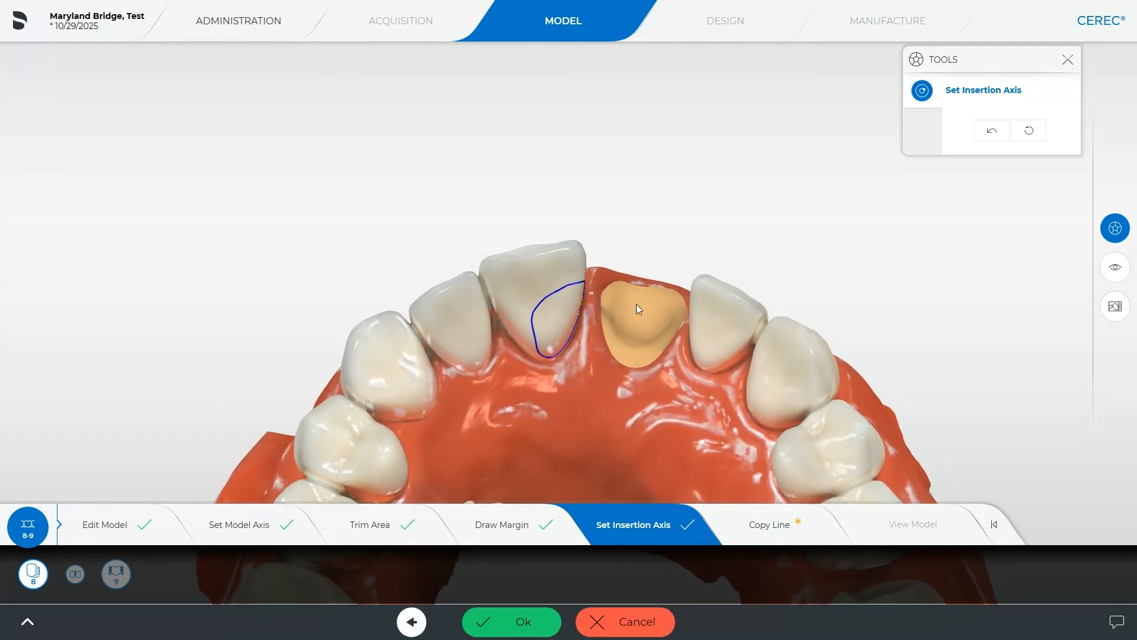
left_click(521, 620)
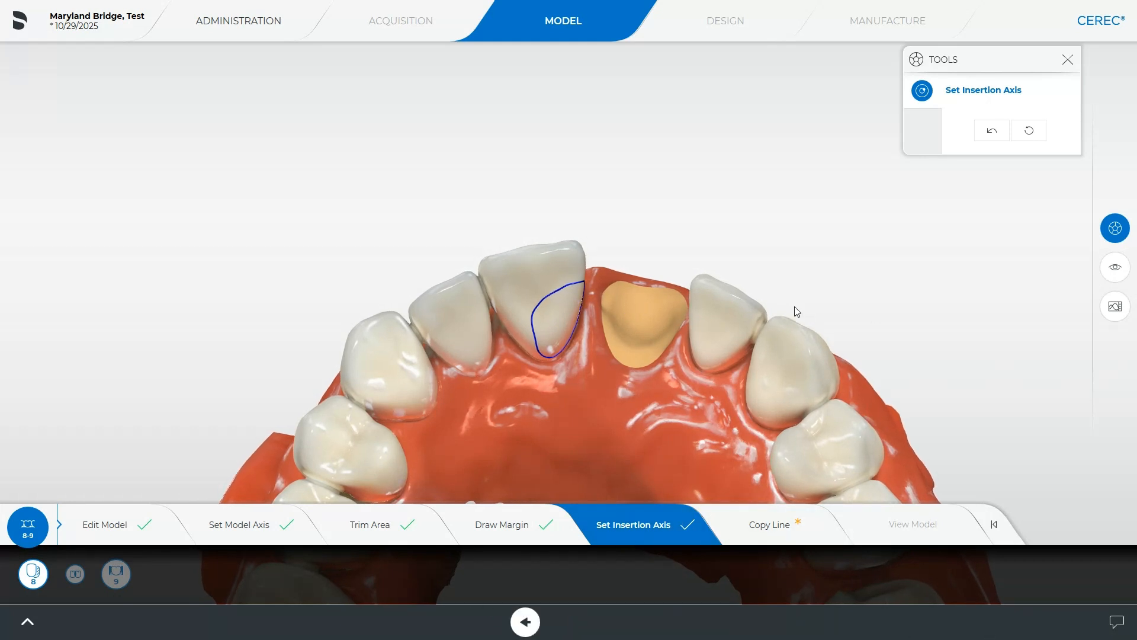
left_click(779, 533)
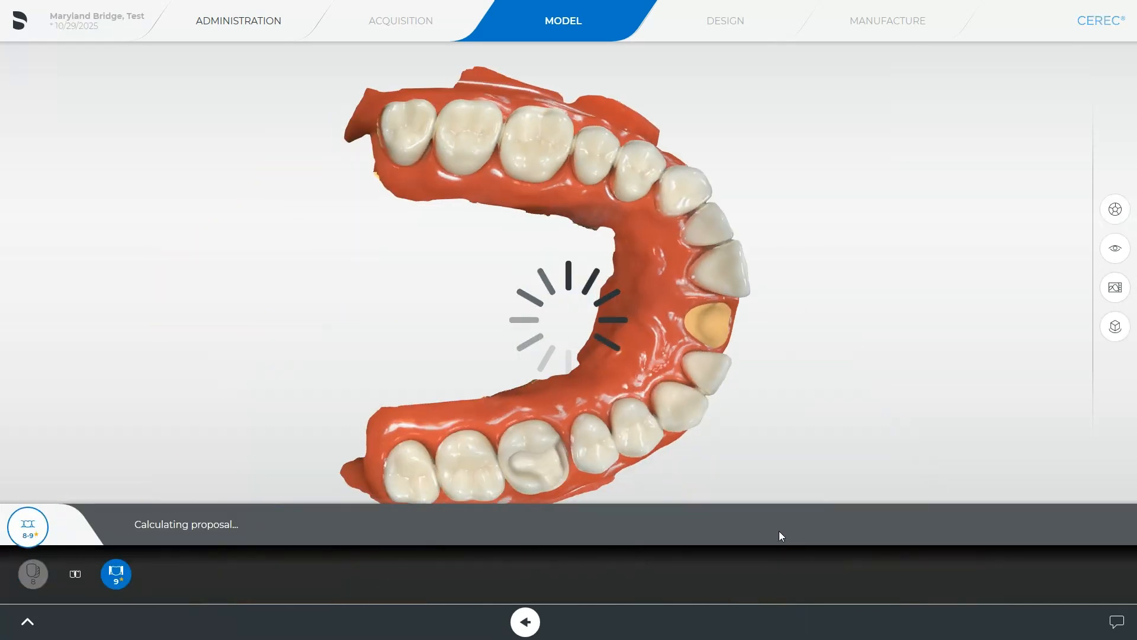
- Redraw the lingual section of the copy line on tooth 8 so it runs down to near the gum
left_click_drag(666, 218, 429, 324)
left_click_drag(489, 380, 556, 205)
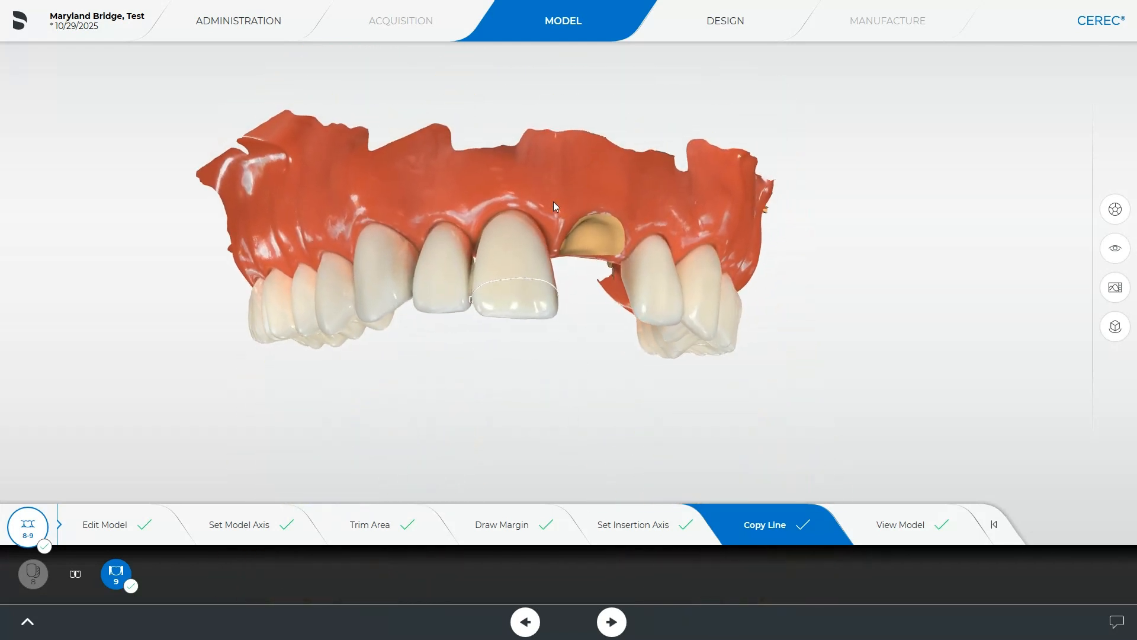
left_click_drag(515, 399, 531, 250)
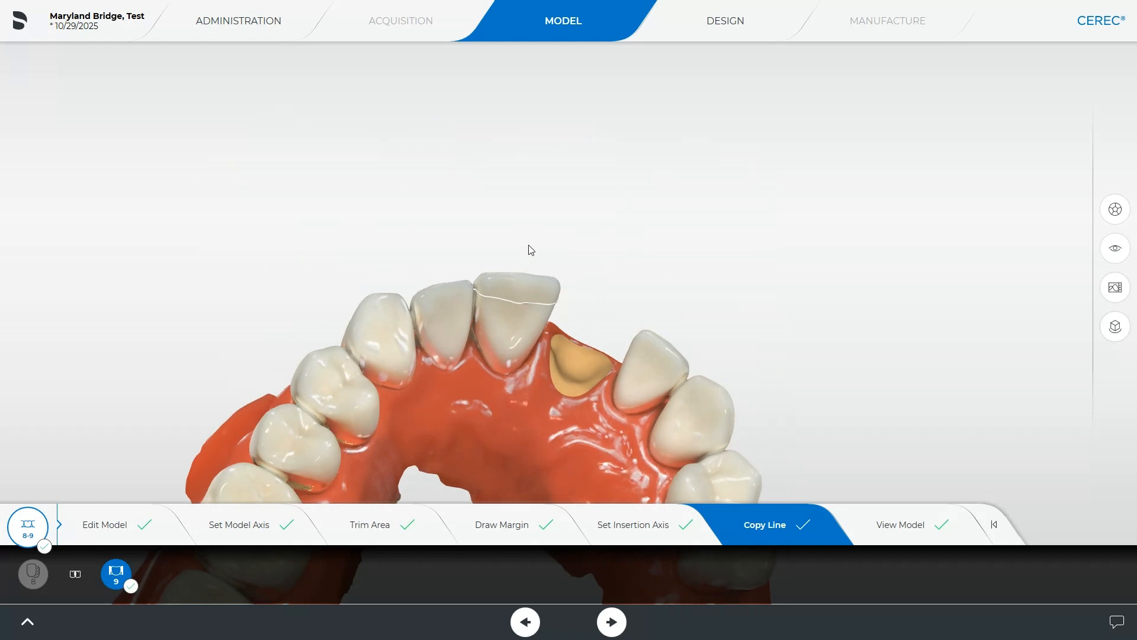
left_click_drag(496, 445, 463, 235)
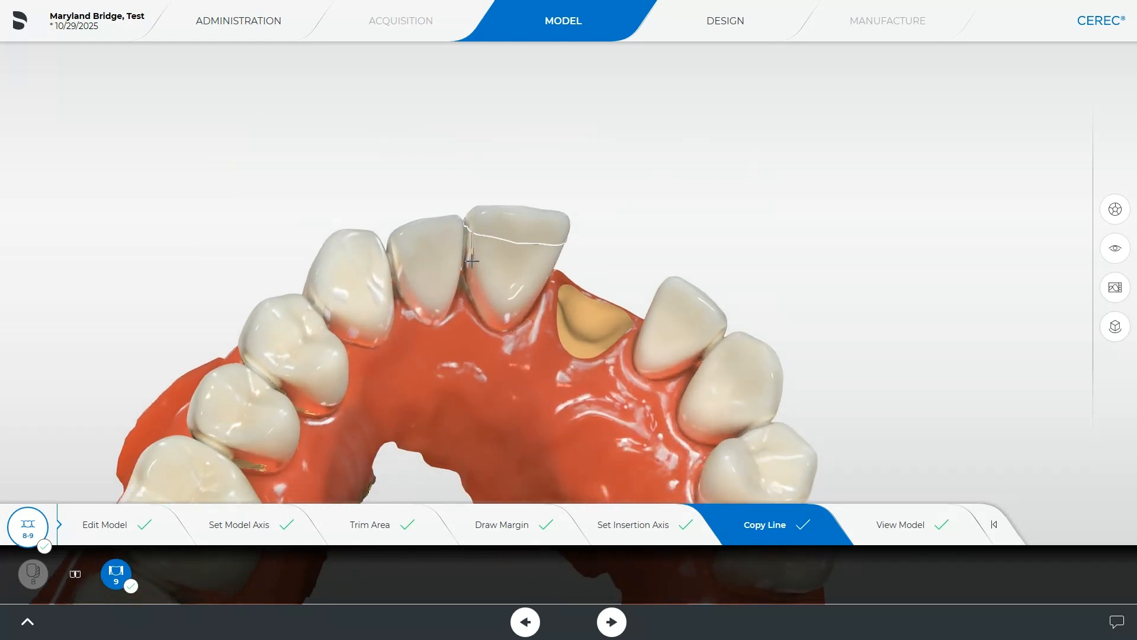
left_click(472, 292)
left_click(489, 323)
left_click(504, 322)
left_click(514, 320)
left_click(537, 244)
- Extend the copy line across the gap-facing side of tooth 8, keeping it close to the gum
left_click_drag(517, 394, 477, 214)
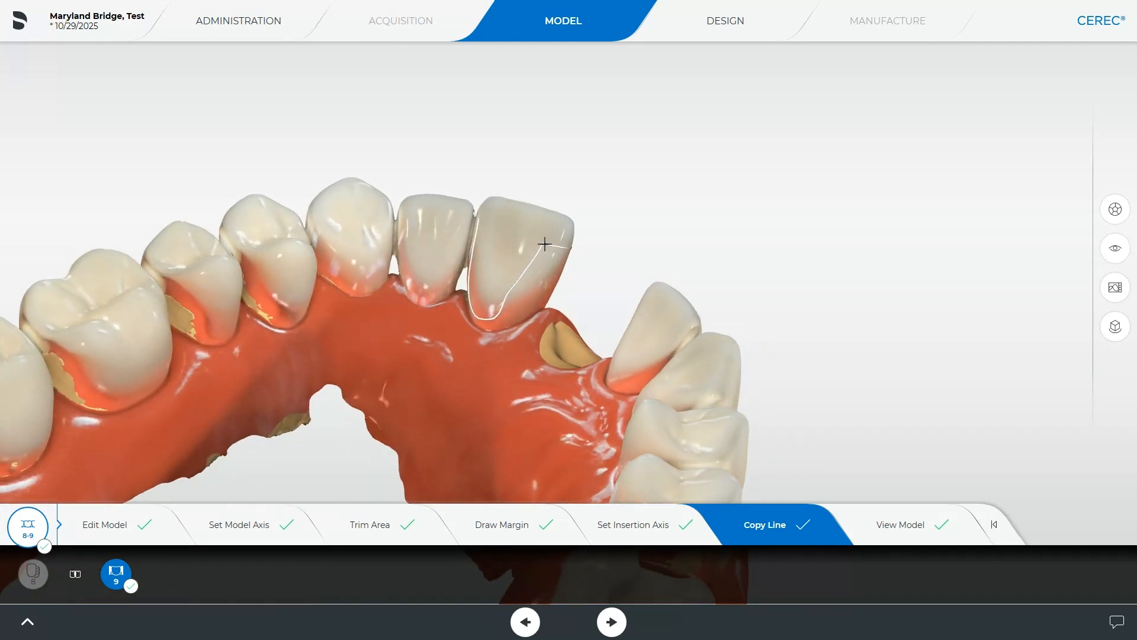
left_click_drag(521, 415, 481, 340)
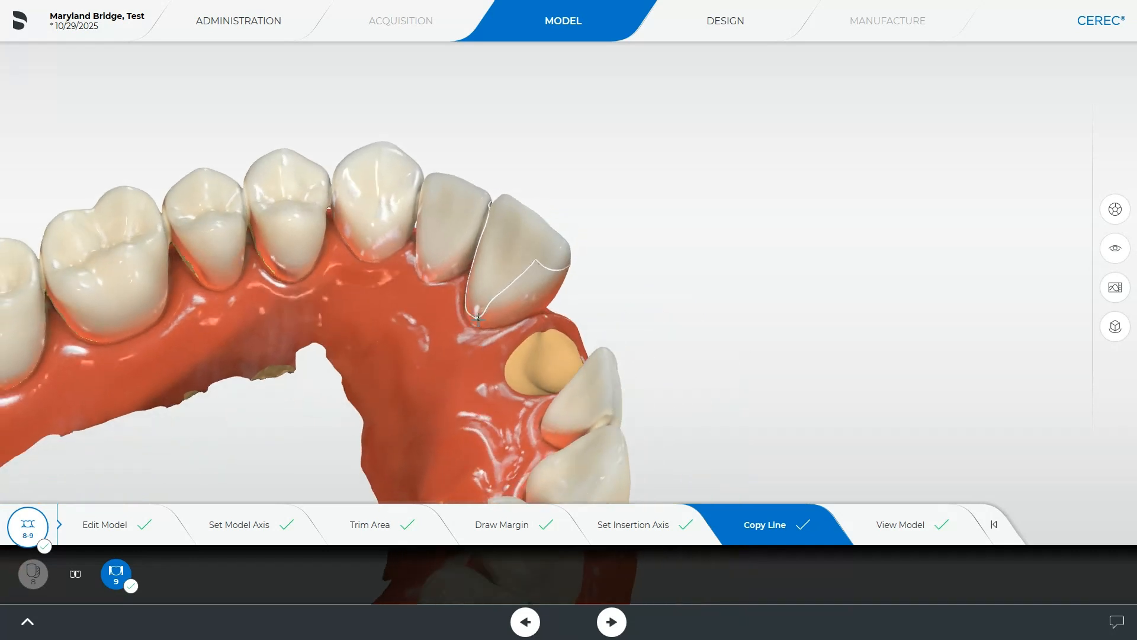
left_click(532, 306)
double_click(555, 269)
left_click_drag(563, 285, 496, 385)
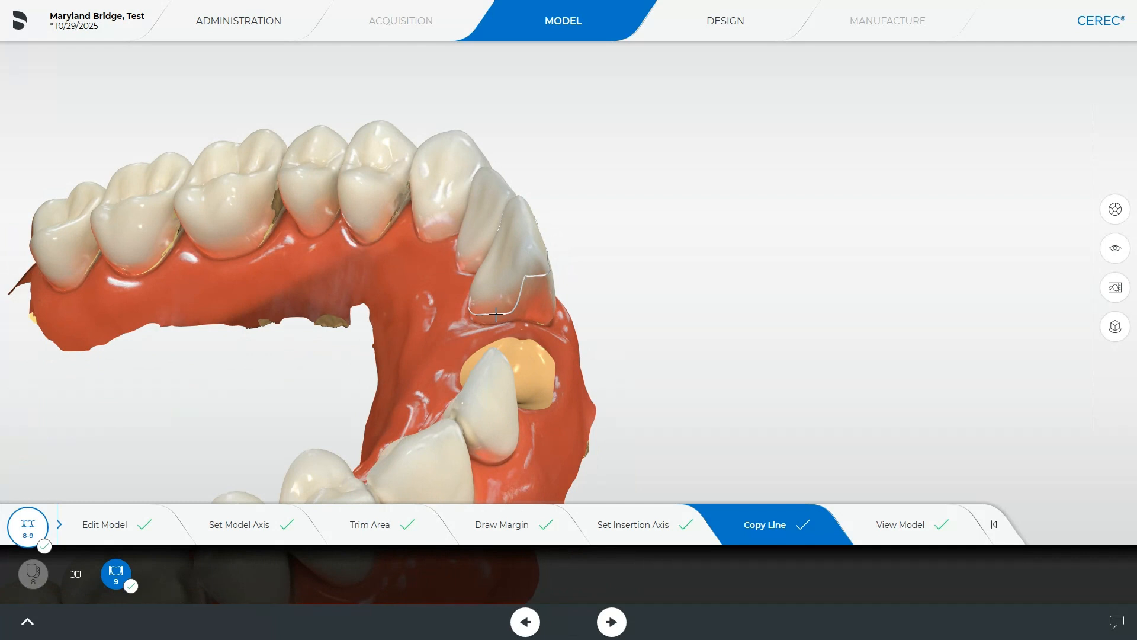
left_click(548, 314)
double_click(551, 273)
- Redraw the facial and distal sections of the copy line along the gum of tooth 8, and proceed to the restoration design
left_click_drag(558, 422, 462, 371)
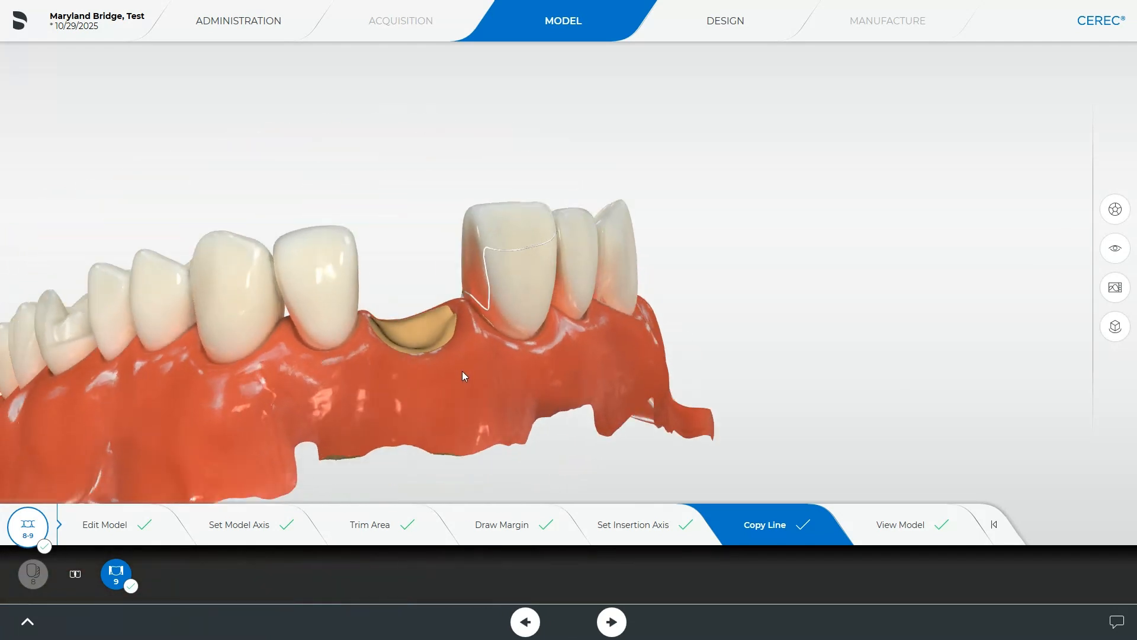
left_click(519, 327)
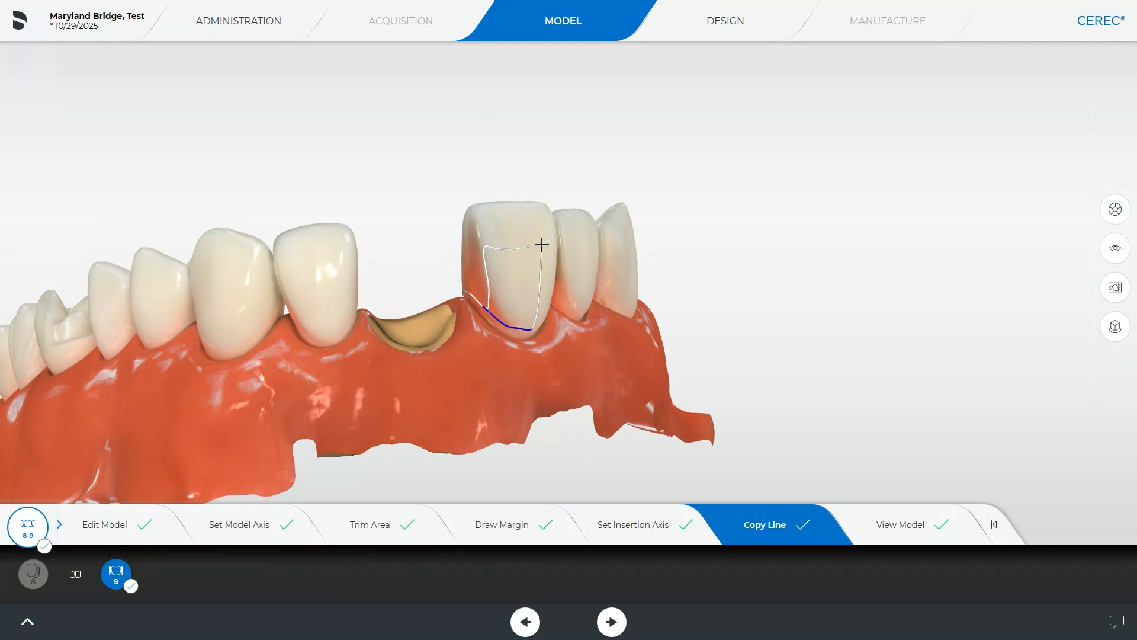
middle_click_drag(558, 342, 483, 321)
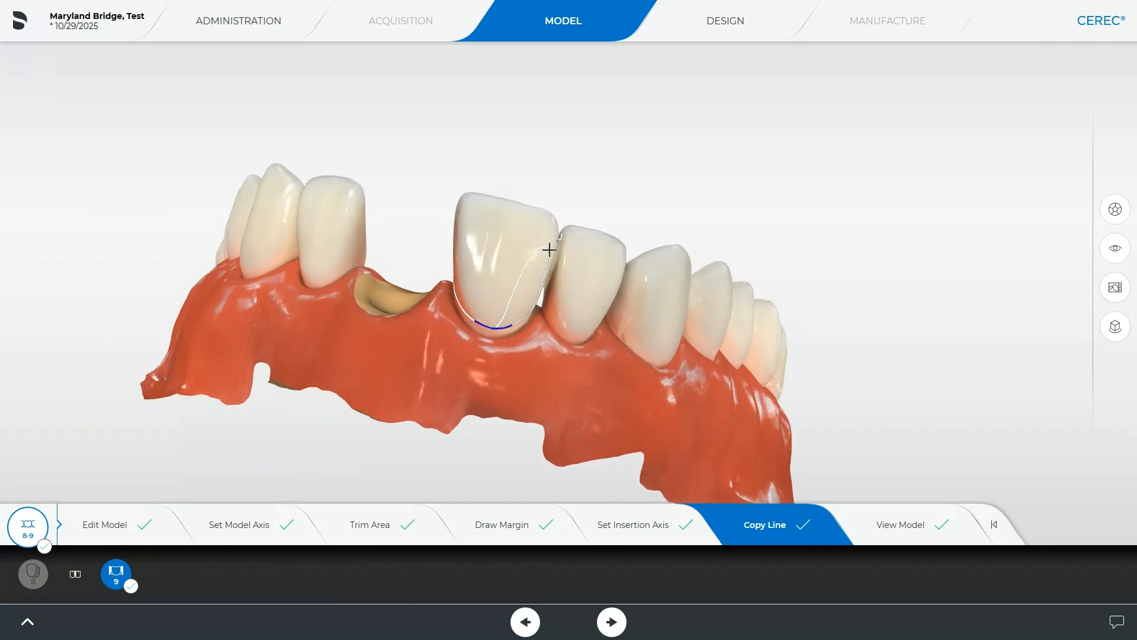
left_click_drag(502, 415, 470, 321)
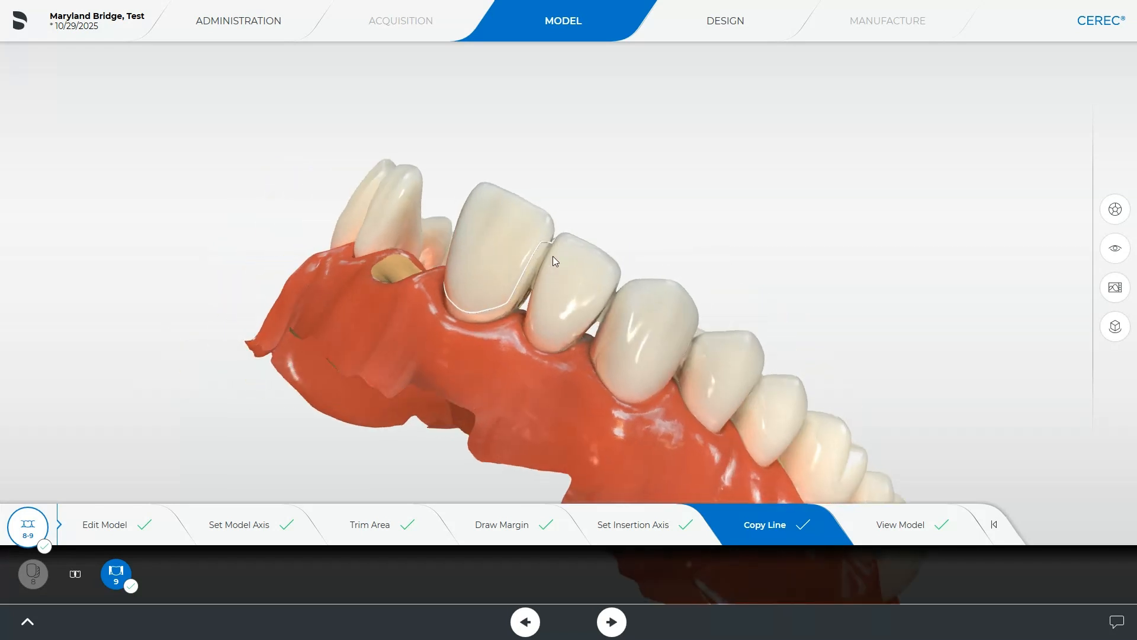
middle_click_drag(520, 265, 484, 341)
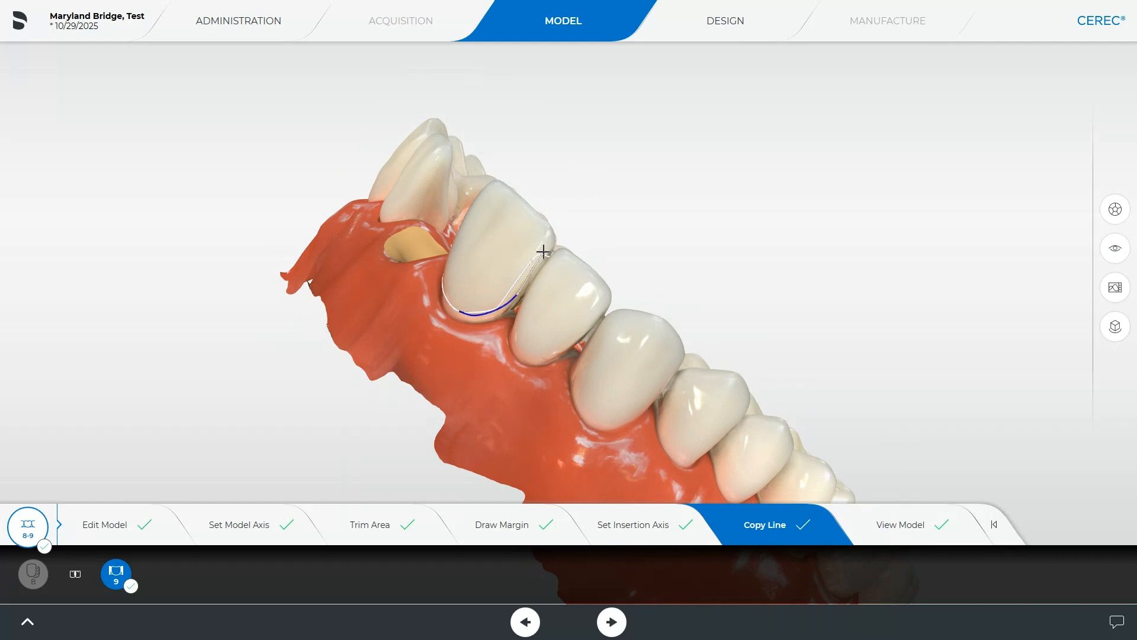
middle_click_drag(551, 256, 512, 350)
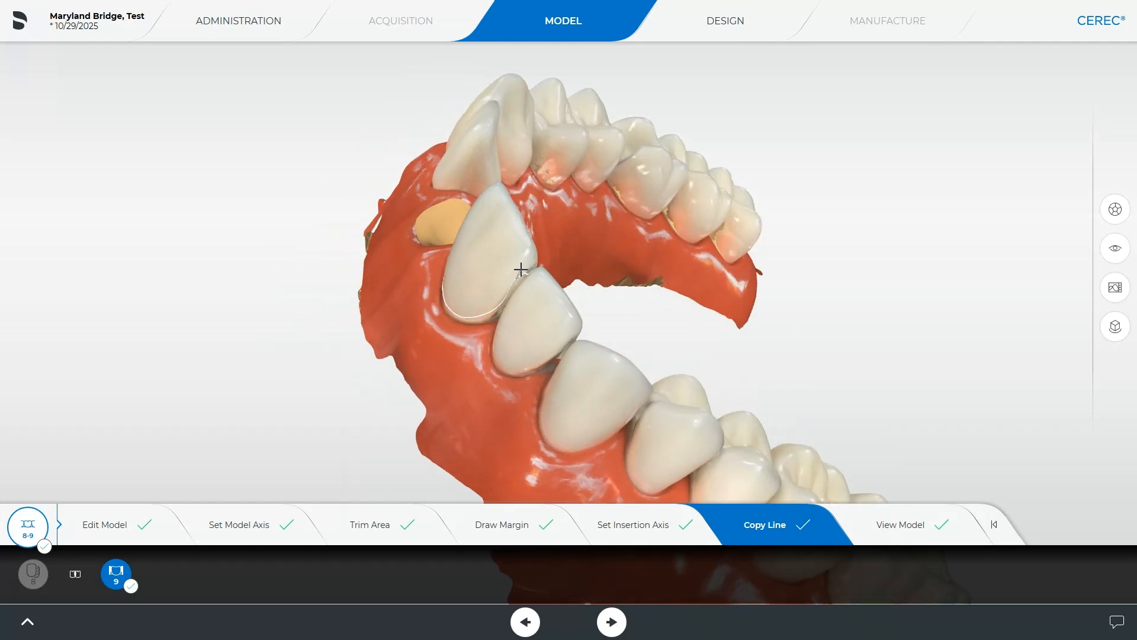
middle_click_drag(531, 261, 478, 292)
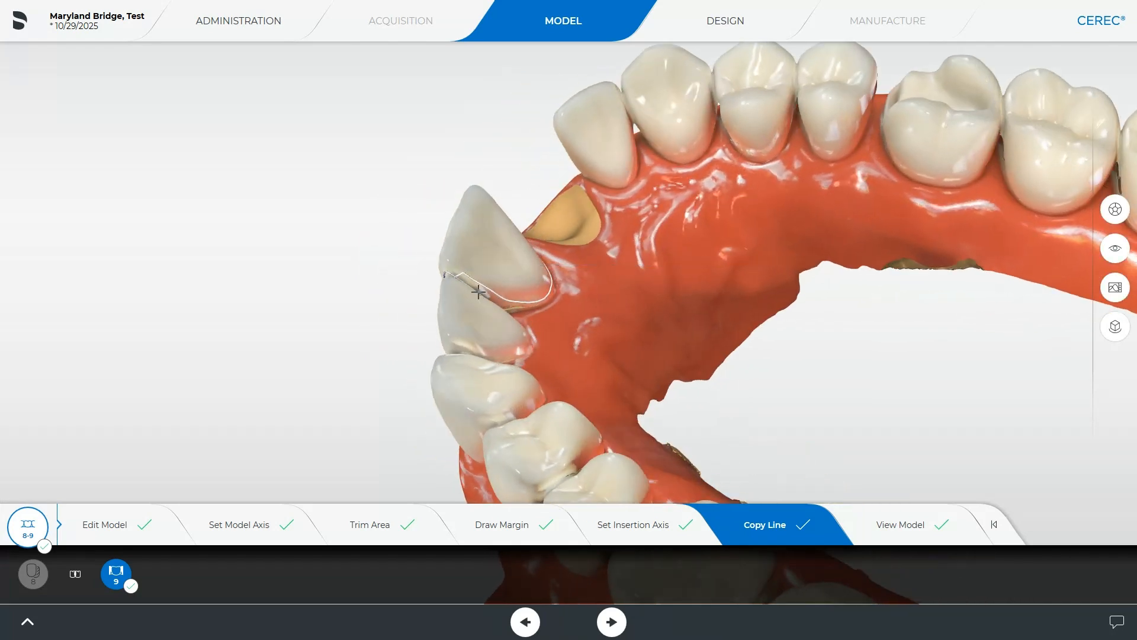
middle_click_drag(508, 391, 627, 248)
scroll(626, 248, "down", 3)
left_click(611, 622)
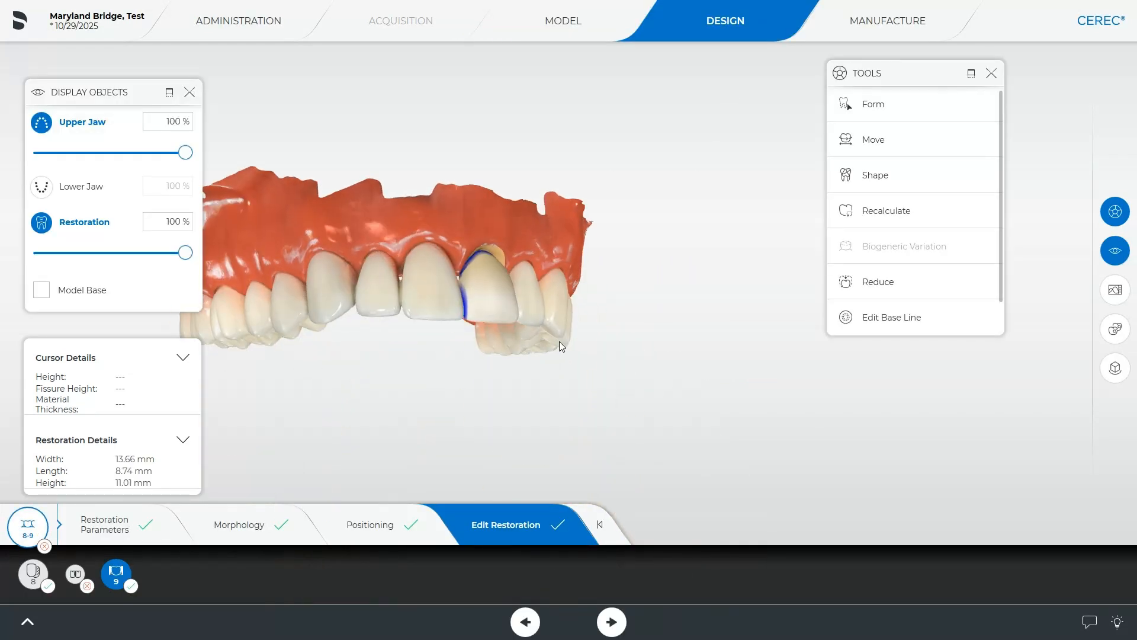
- Edit the base line of pontic 9 in Drag mode, pulling its outline outward toward the facial gum
left_click_drag(481, 436, 449, 288)
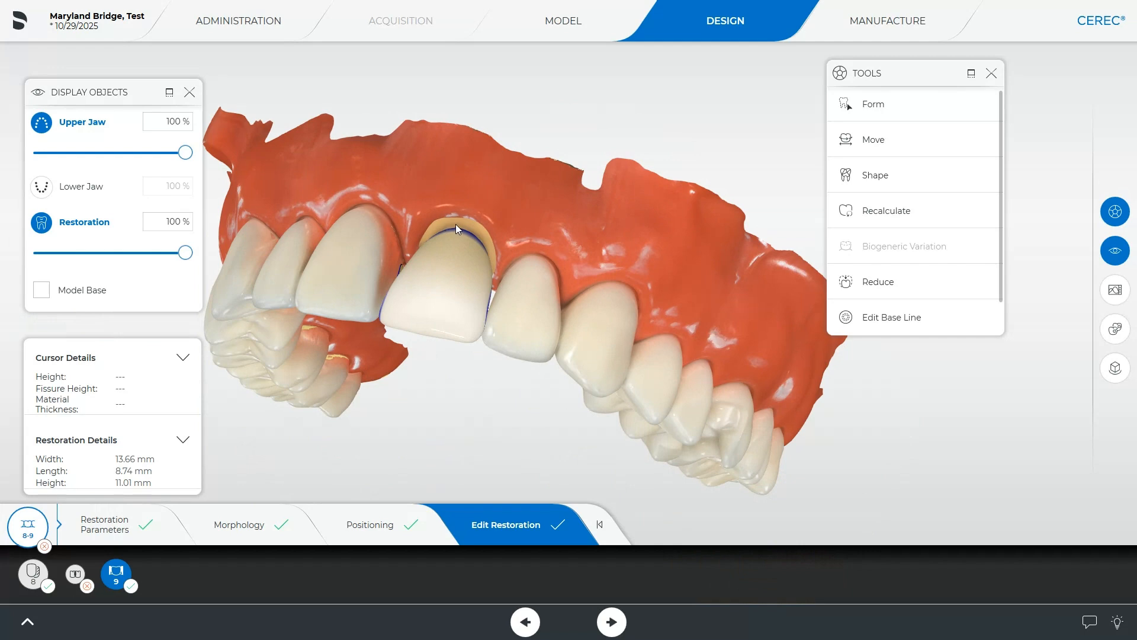
left_click_drag(470, 234, 489, 136)
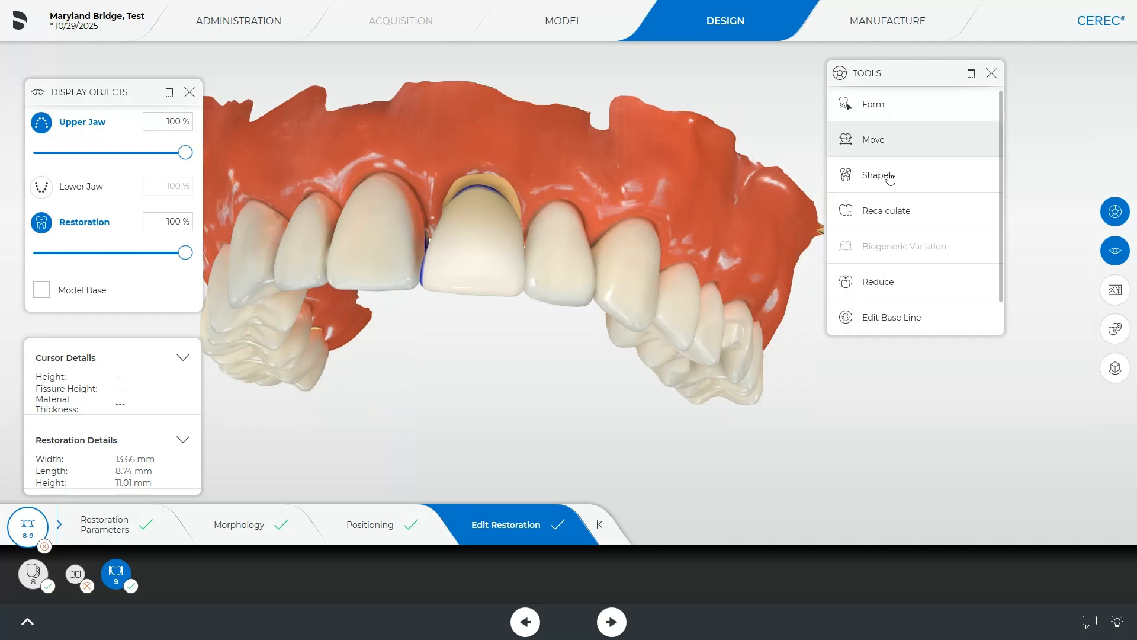
left_click(875, 326)
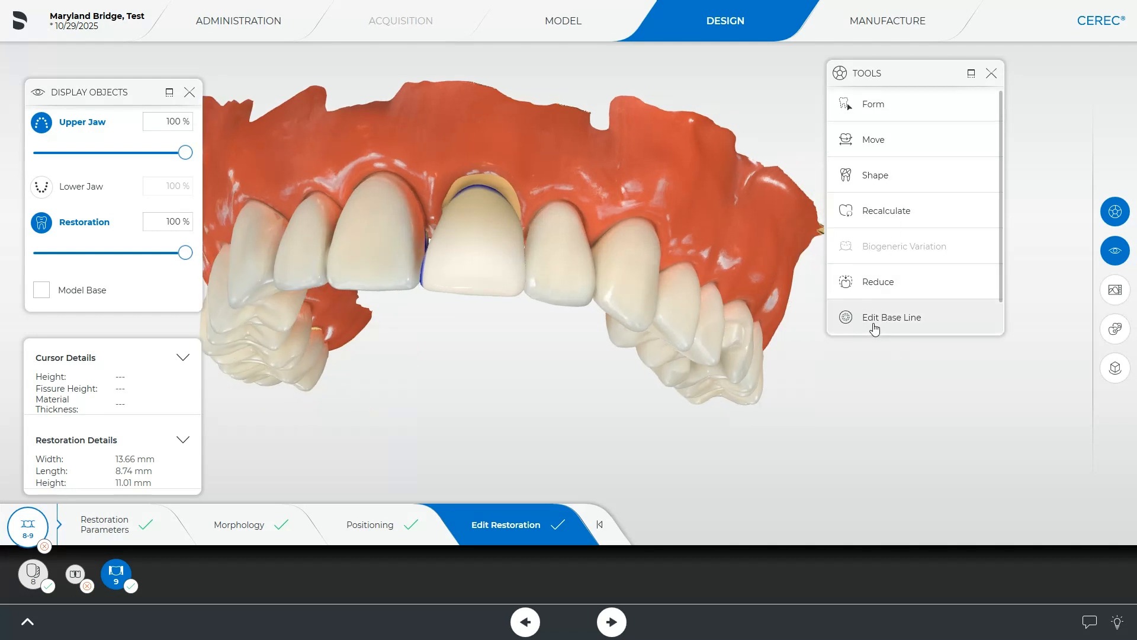
left_click_drag(455, 256, 630, 305)
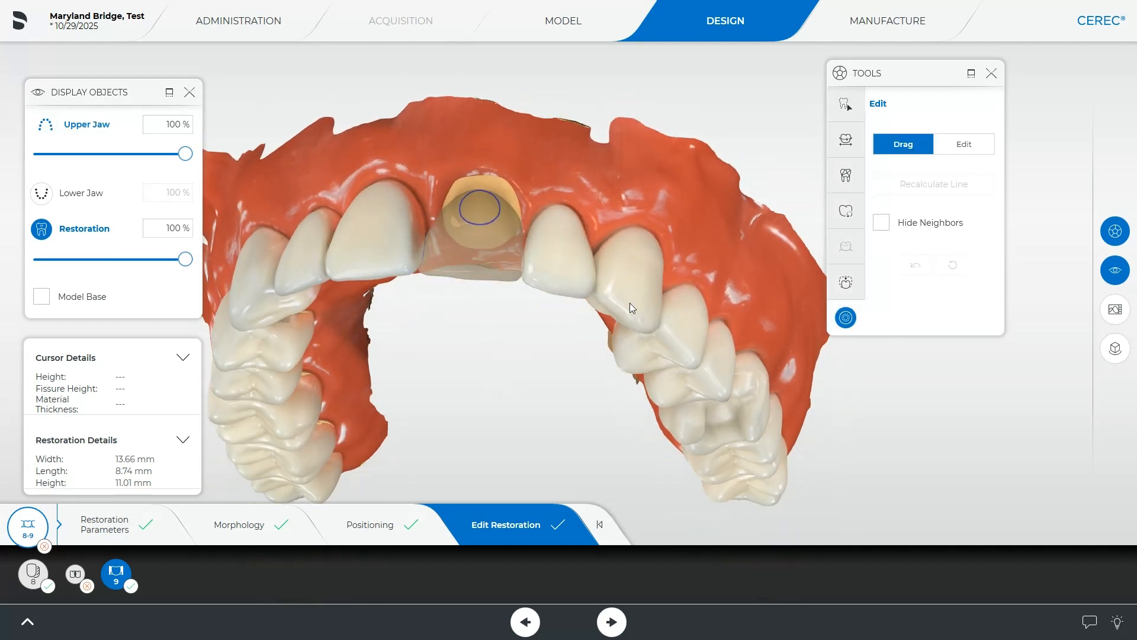
left_click_drag(393, 332, 479, 203)
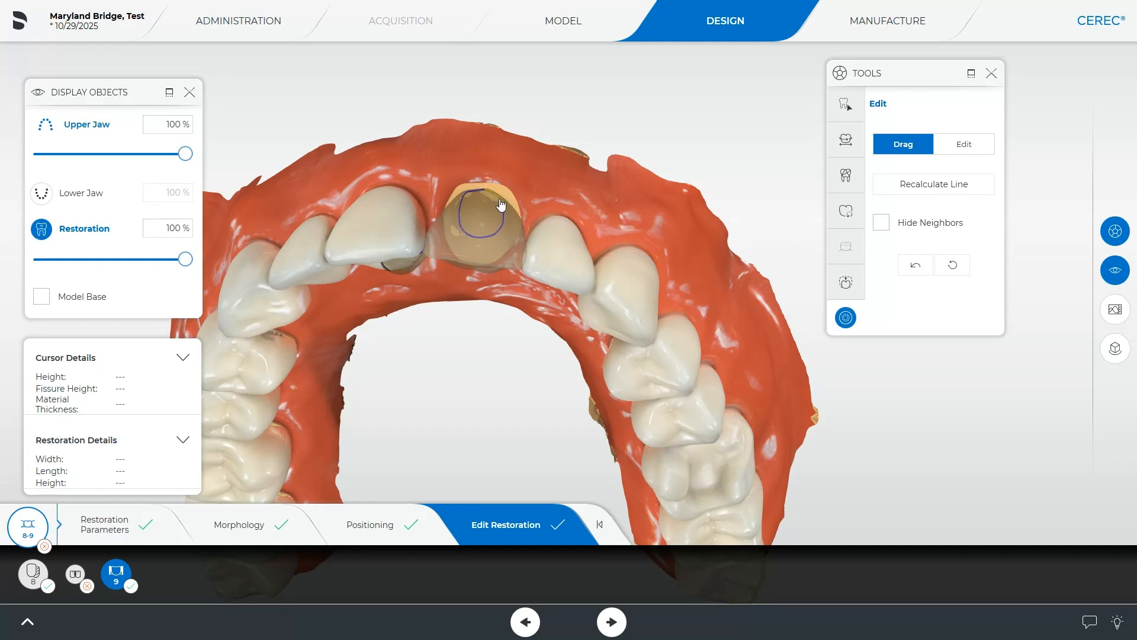
left_click_drag(474, 115, 457, 138)
left_click(846, 105)
- Reshape the lingual surface of pontic 9 at its red and blue spots using the Circular Shape tool in 2-Directional mode
left_click_drag(455, 377, 450, 415)
left_click(845, 175)
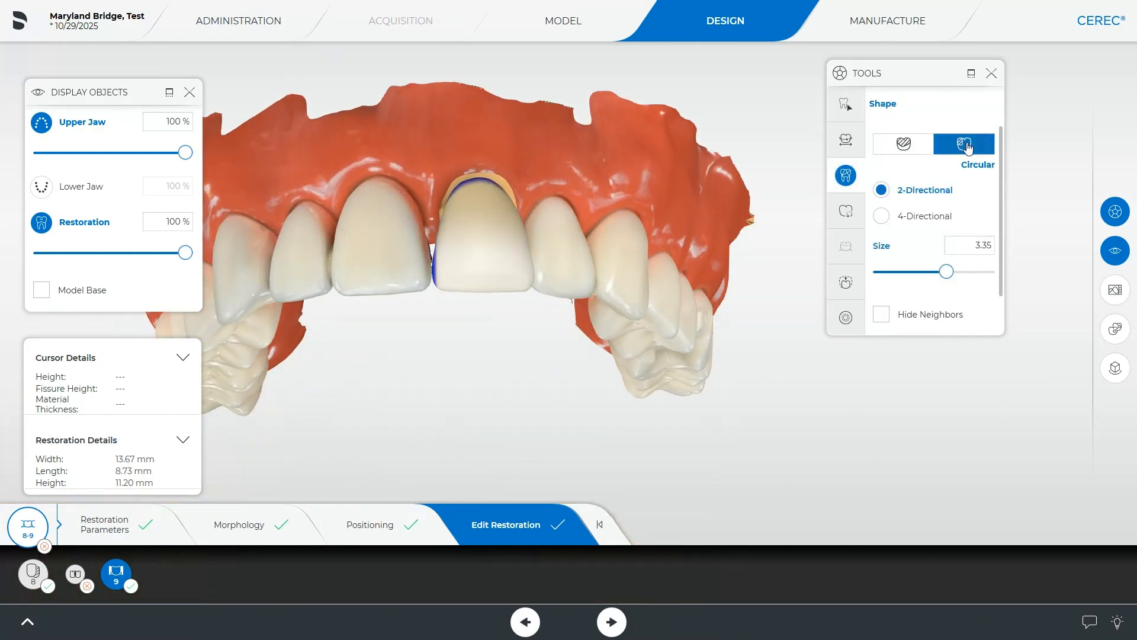
left_click_drag(426, 355, 477, 439)
double_click(398, 196)
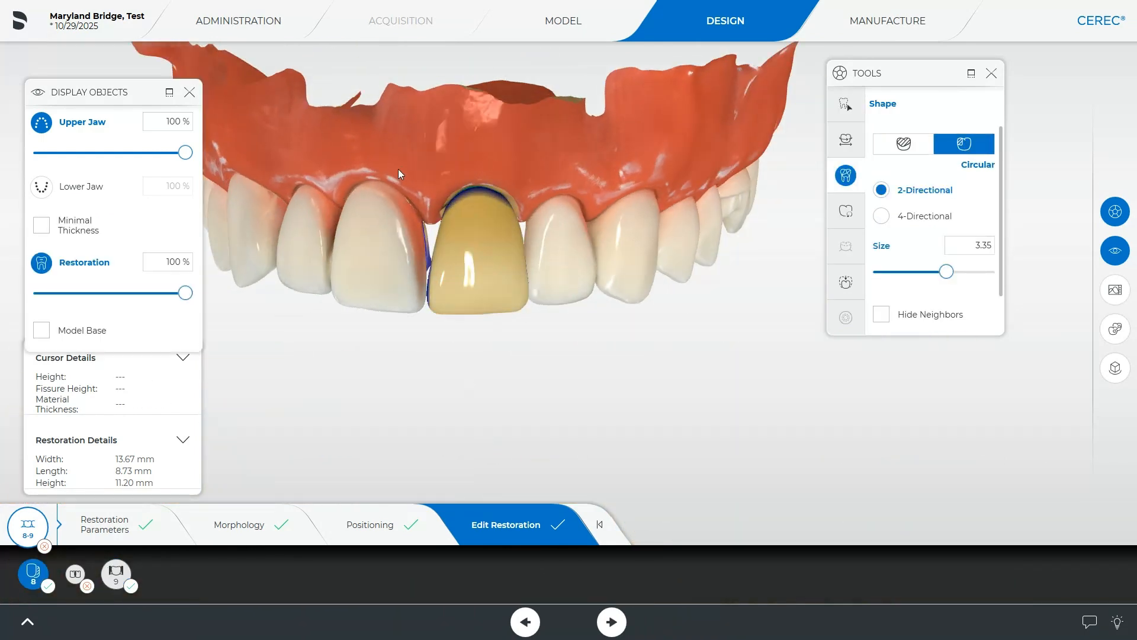
left_click(479, 188)
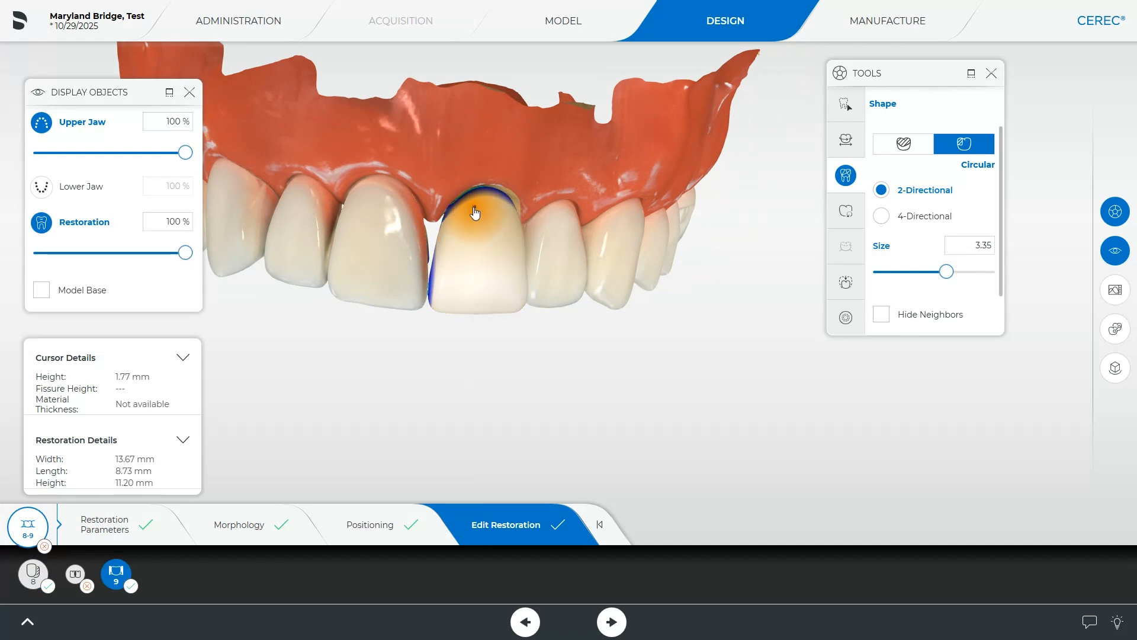
mouse_move(602, 292)
left_mouse_down()
mouse_move(460, 229)
mouse_move(447, 199)
left_mouse_up()
left_click_drag(470, 318, 335, 201)
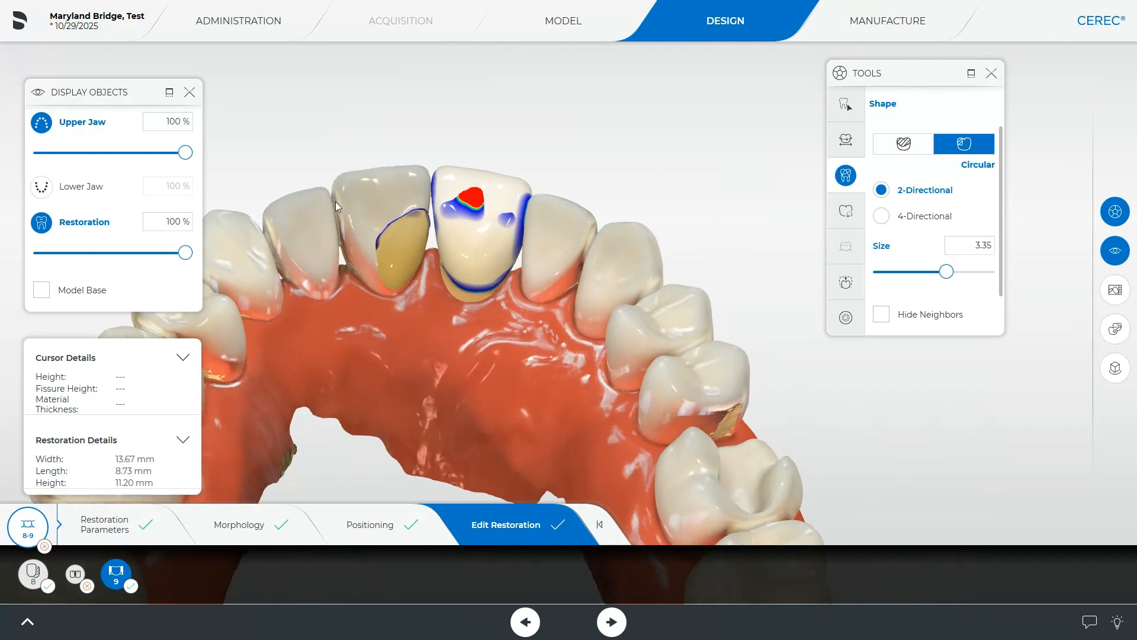
double_click(401, 252)
left_click_drag(497, 360, 430, 350)
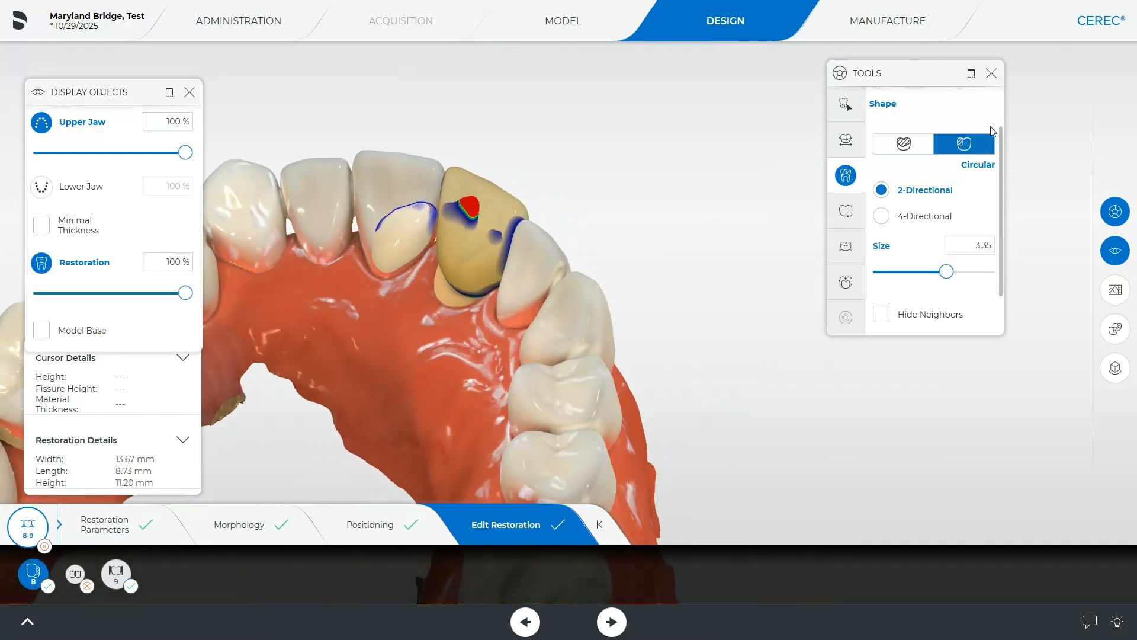
double_click(486, 249)
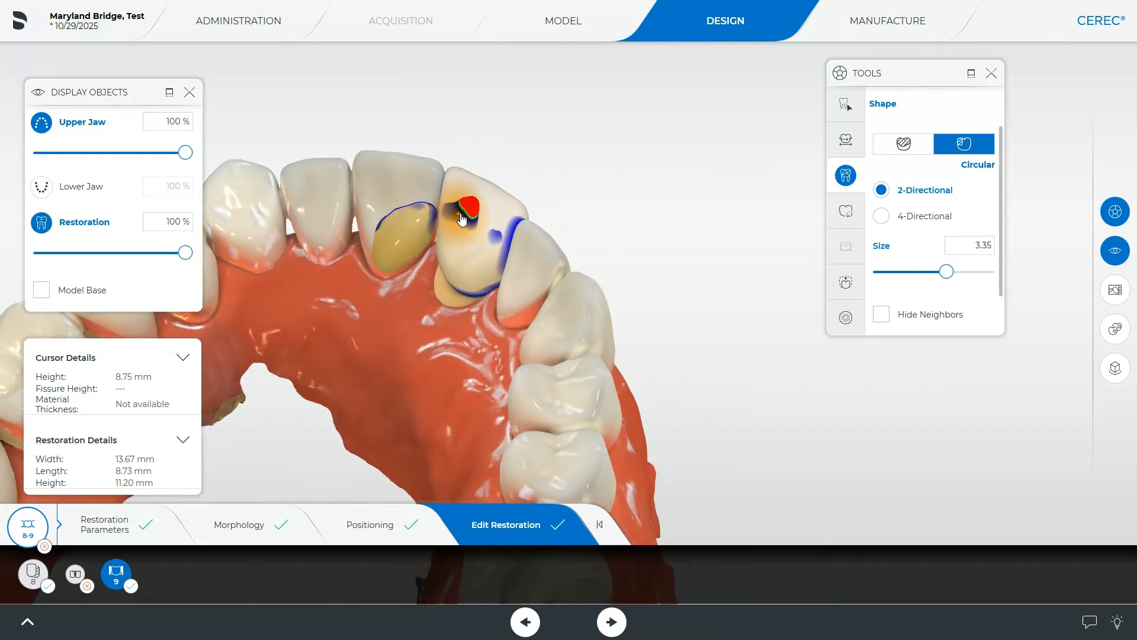
left_click_drag(467, 212, 468, 216)
left_click_drag(473, 215, 493, 239)
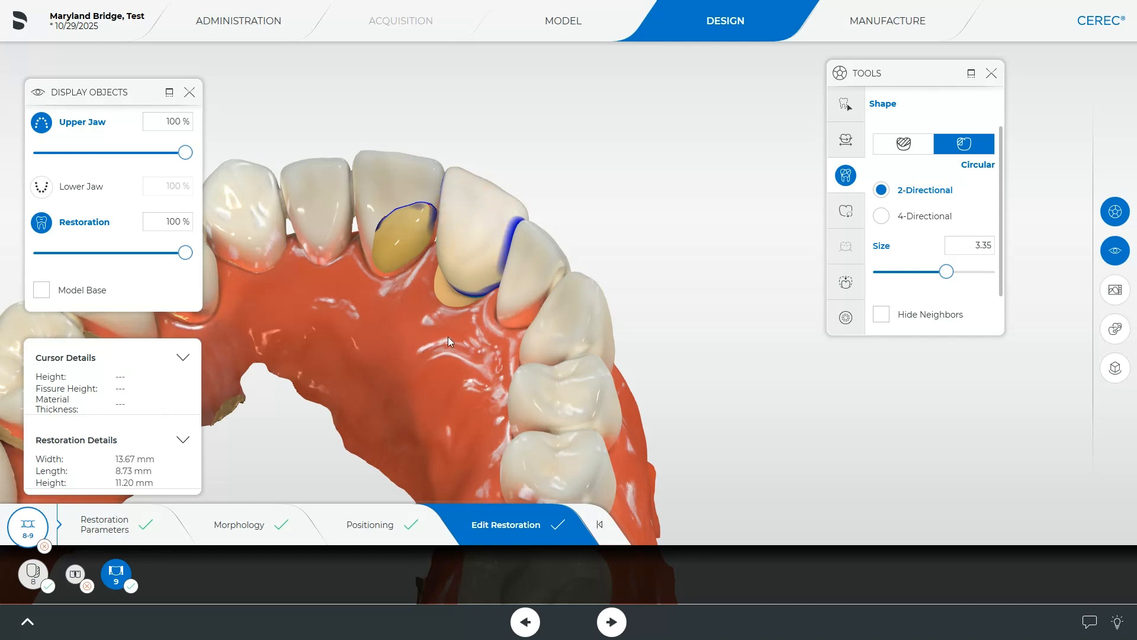
- Build up the gap-side edge of the tooth 8 veneer toward pontic 9 with the Circular Shape tool
mouse_move(448, 336)
left_mouse_down()
mouse_move(442, 379)
mouse_move(529, 336)
mouse_move(512, 235)
mouse_move(510, 386)
mouse_move(497, 252)
left_mouse_up()
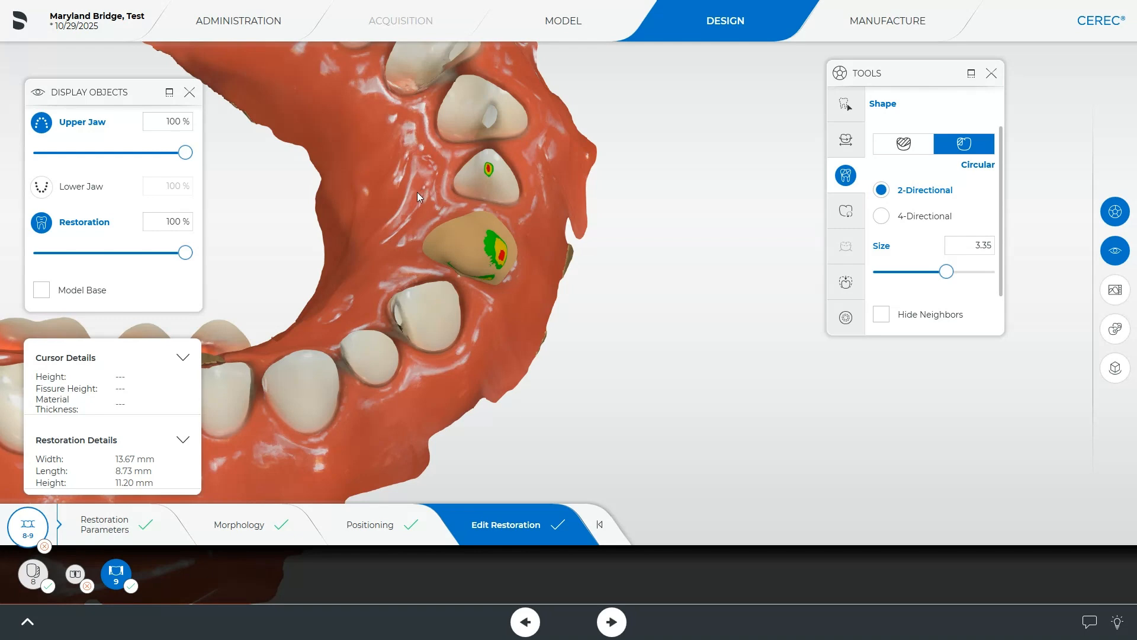
left_click_drag(417, 192, 487, 266)
left_click(393, 268)
left_click_drag(392, 268, 437, 256)
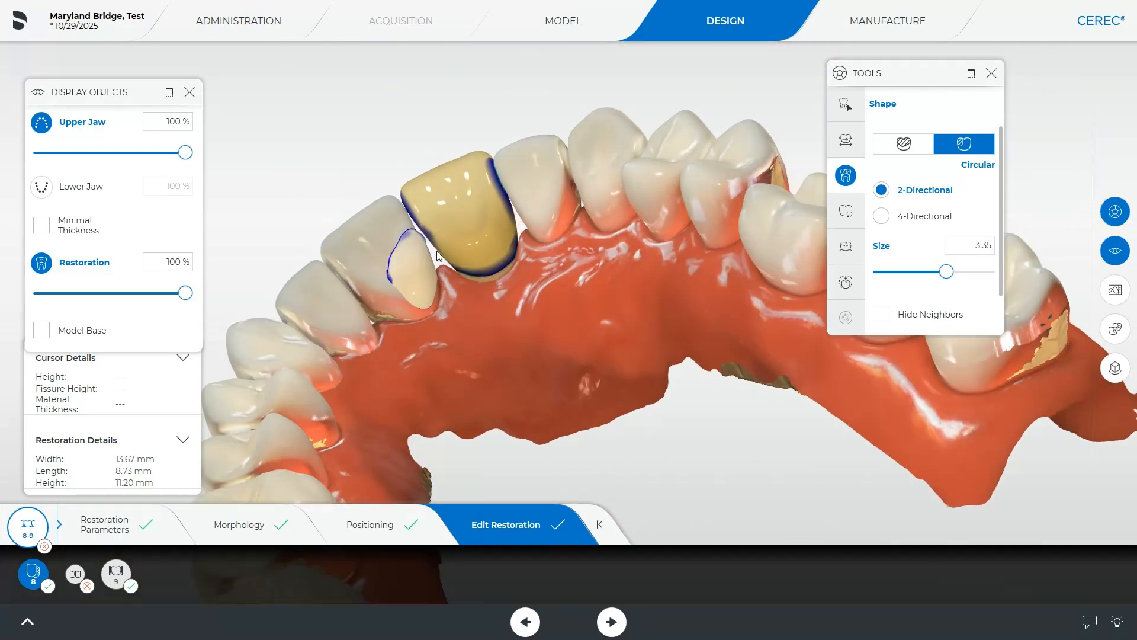
left_click(418, 224)
left_click(416, 229)
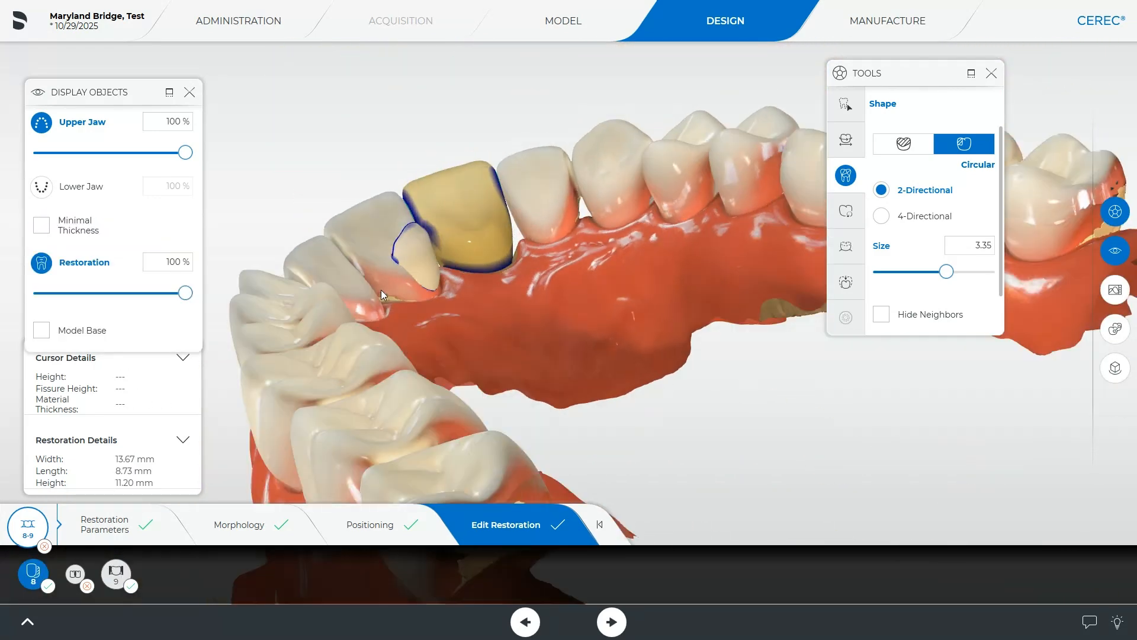
left_click_drag(381, 289, 433, 276)
left_click(410, 217)
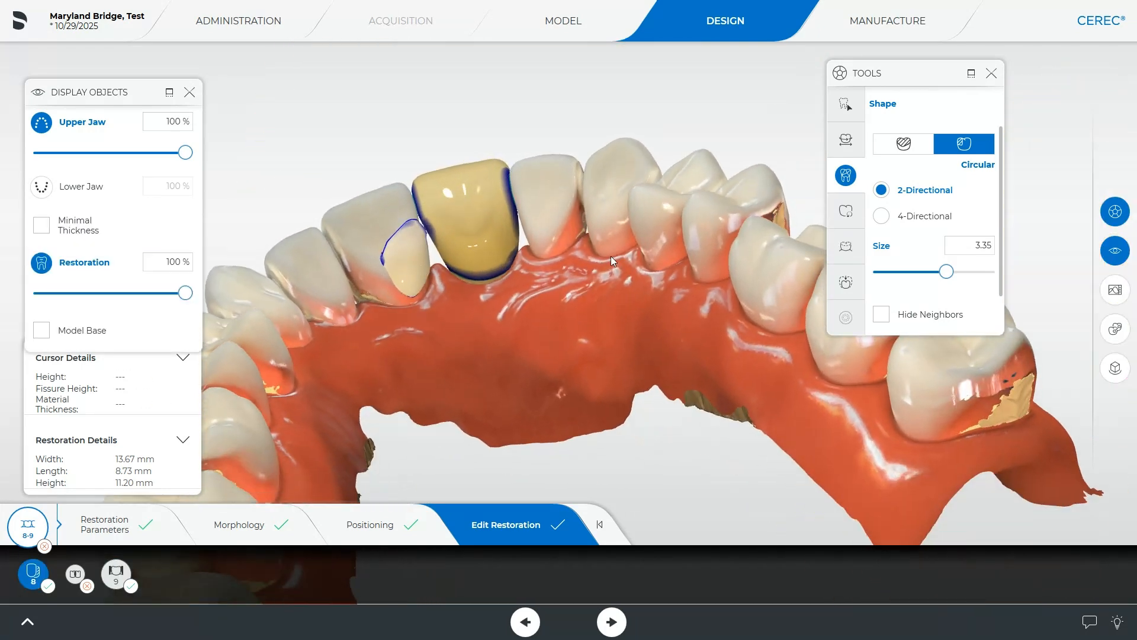
- Shape the adjoining side of pontic 9 toward the tooth 8 veneer to enlarge the area where they connect
left_click_drag(610, 255, 525, 204)
left_click(516, 205)
mouse_move(497, 160)
left_mouse_down()
mouse_move(475, 229)
mouse_move(487, 293)
mouse_move(496, 99)
mouse_move(435, 231)
mouse_move(417, 178)
mouse_move(422, 295)
mouse_move(409, 240)
left_mouse_up()
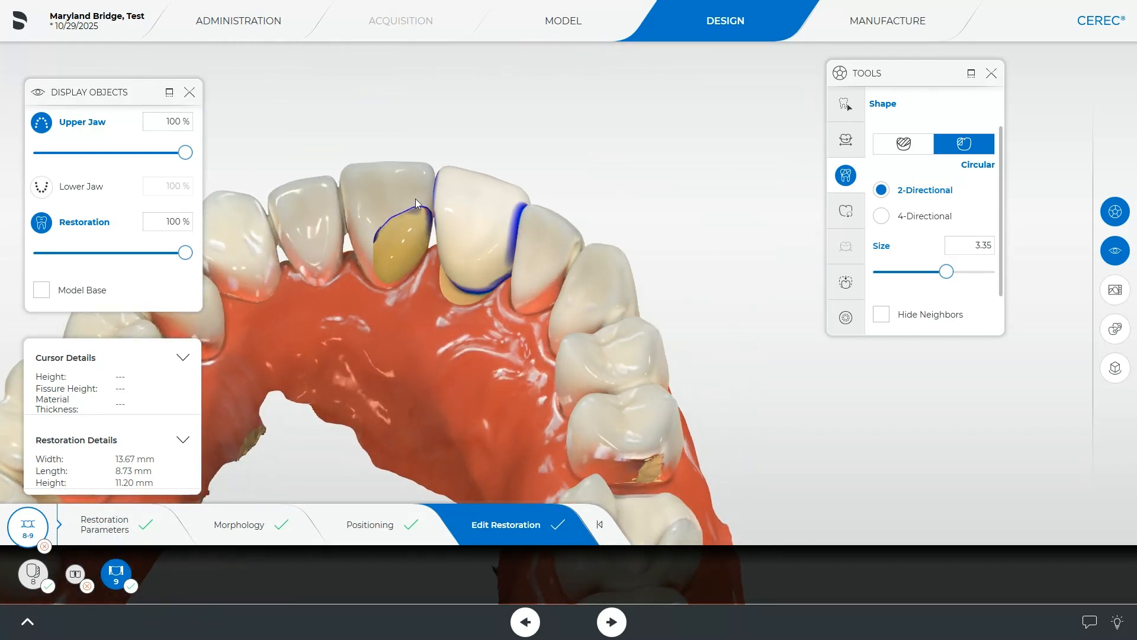
left_click(398, 249)
mouse_move(426, 300)
left_mouse_down()
mouse_move(440, 307)
mouse_move(390, 333)
mouse_move(468, 337)
left_mouse_up()
left_click(435, 256)
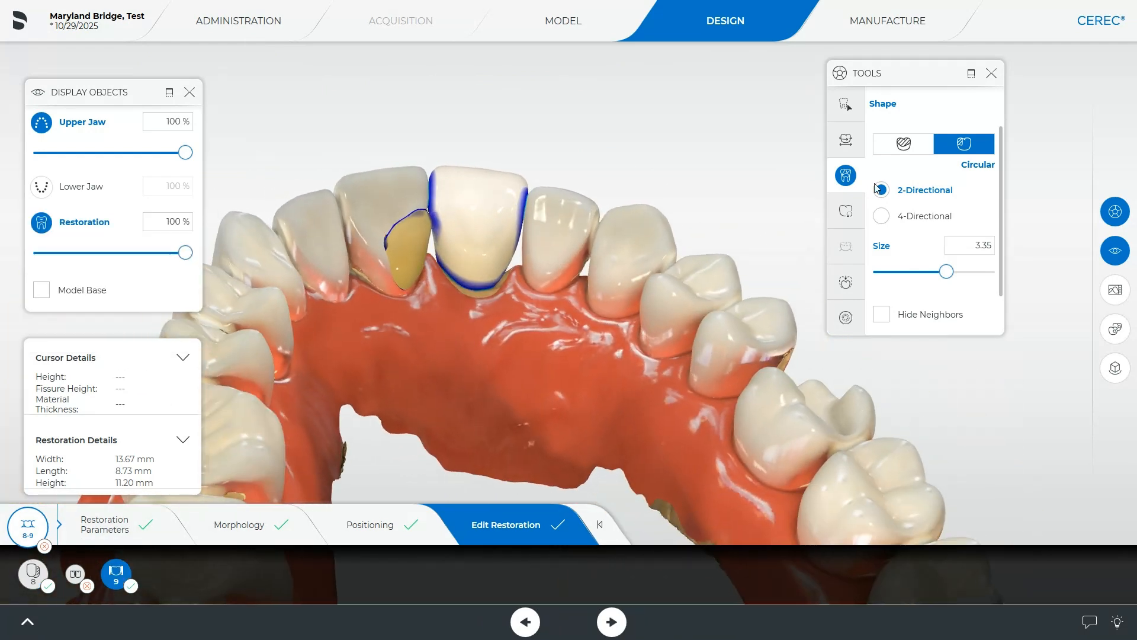
left_click_drag(434, 245, 431, 246)
mouse_move(423, 300)
left_mouse_down()
mouse_move(401, 264)
mouse_move(426, 249)
mouse_move(432, 257)
left_mouse_up()
left_click(400, 264)
left_click_drag(451, 314, 475, 314)
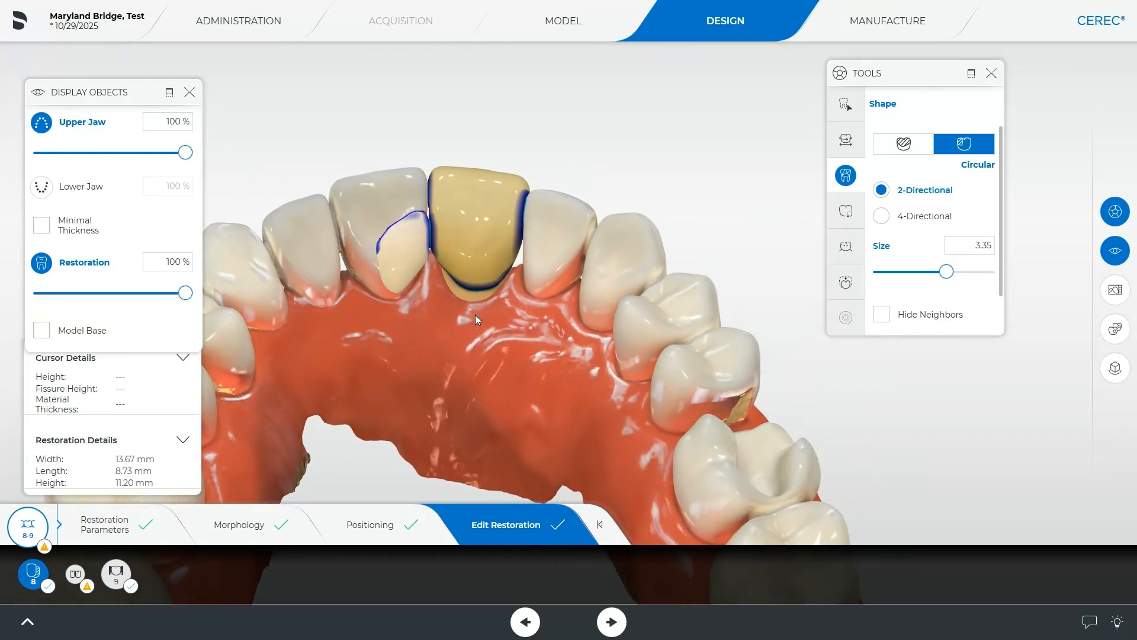
- Smooth the contact spot between pontic 9 and tooth 8 using the Form tool in Smooth mode at 35% strength
left_click_drag(420, 246, 436, 374)
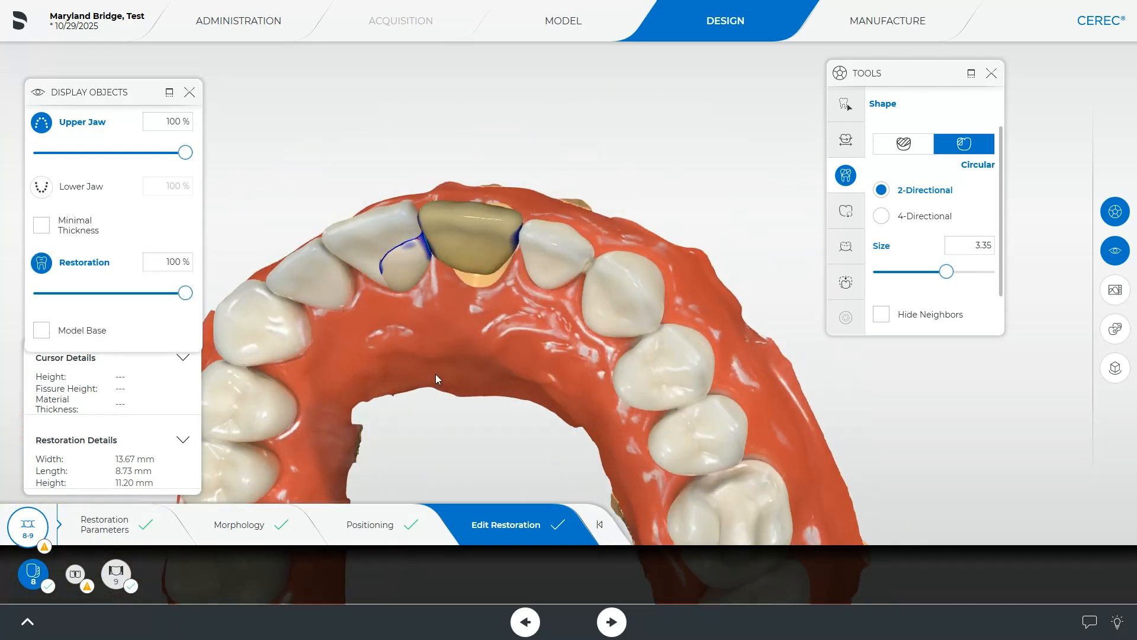
left_click(846, 104)
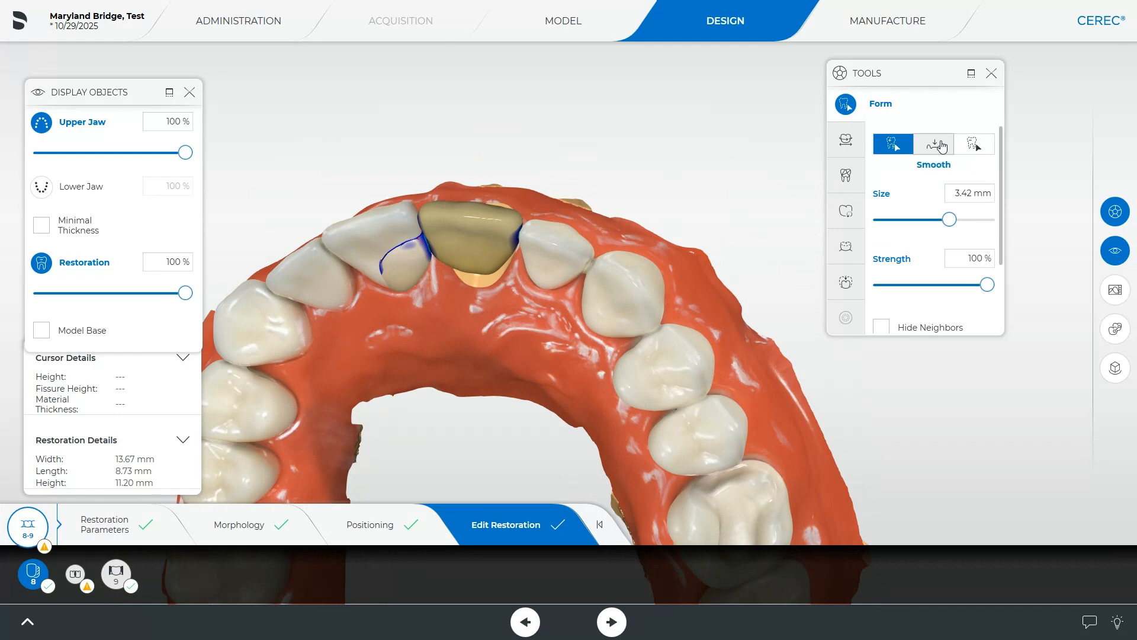
left_click(933, 143)
left_click_drag(484, 361, 380, 186)
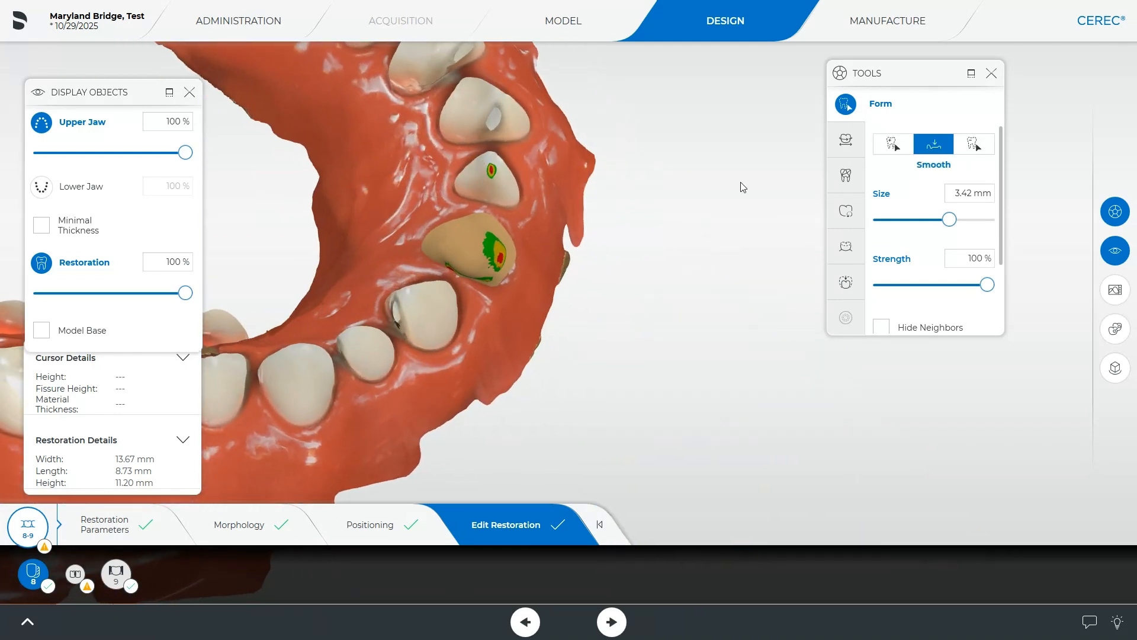
left_click_drag(987, 285, 909, 285)
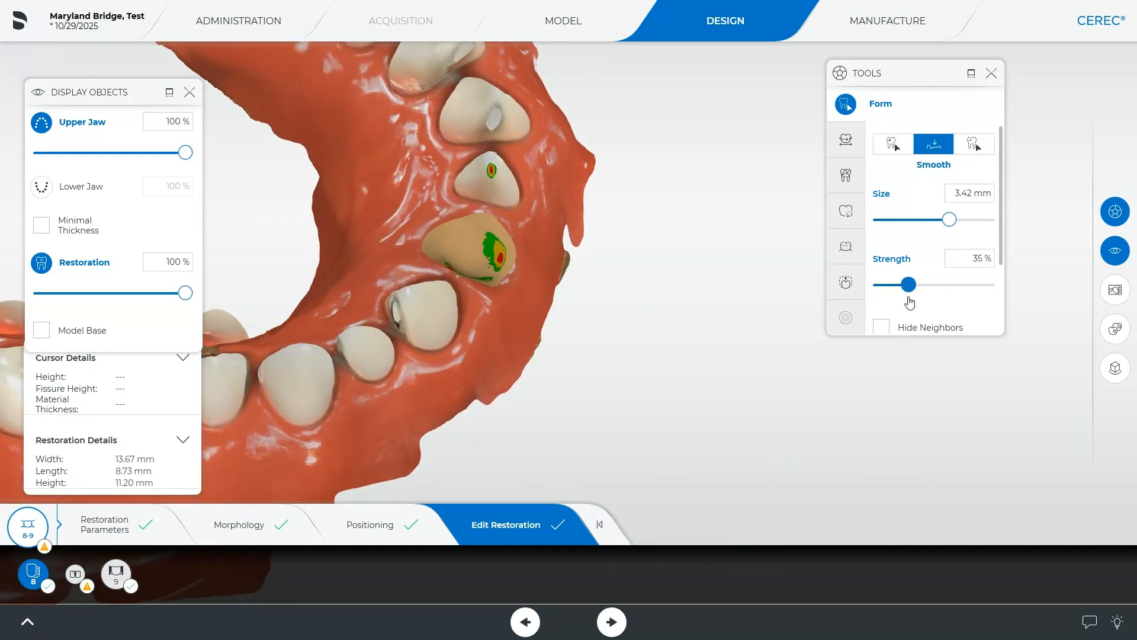
left_click(474, 176)
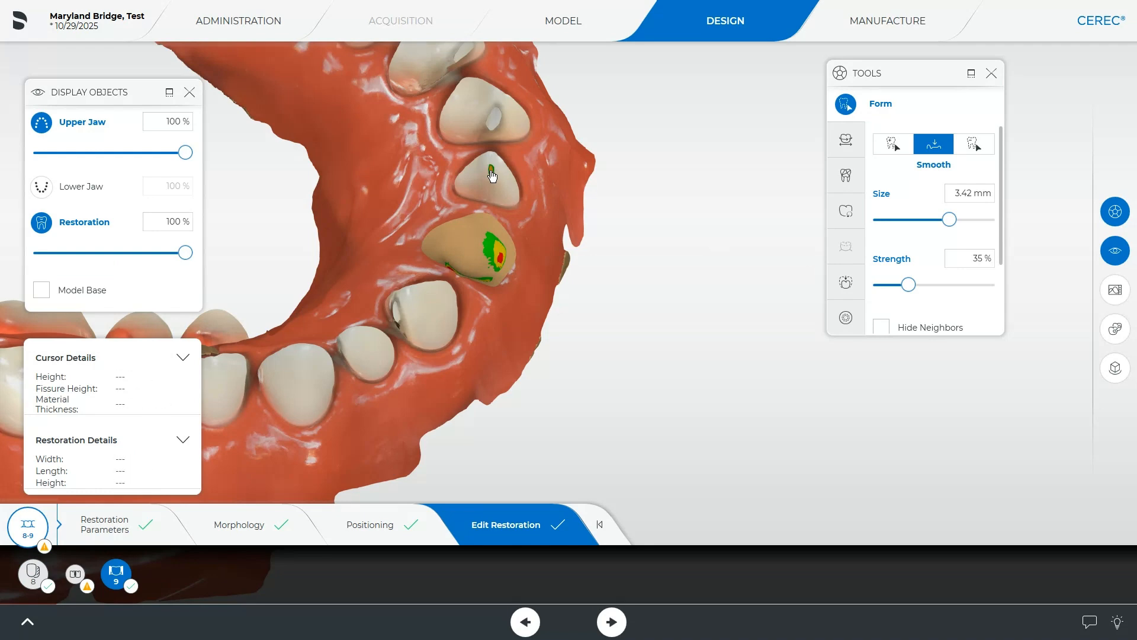
left_click_drag(489, 195, 444, 198)
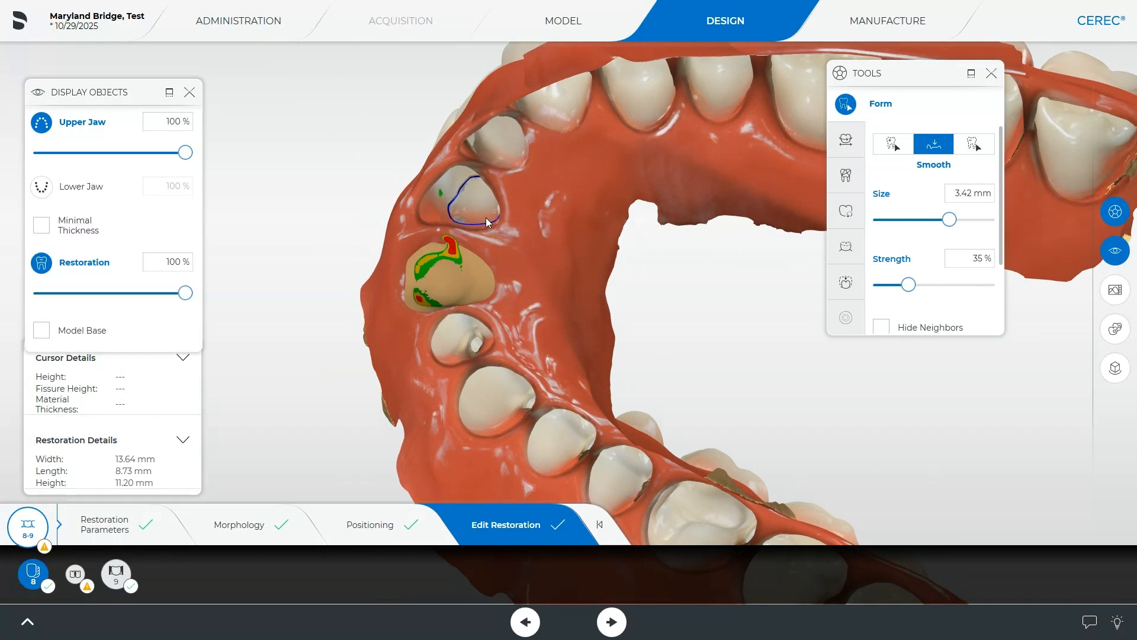
- Examine the contacts, facial contour and lingual surface of pontic 9 and the tooth 8 veneer from several angles
left_click_drag(330, 213, 442, 204)
left_click_drag(688, 129, 438, 418)
left_click_drag(530, 102, 467, 134)
double_click(428, 249)
left_click_drag(509, 373, 449, 340)
double_click(504, 183)
left_click_drag(444, 384, 451, 332)
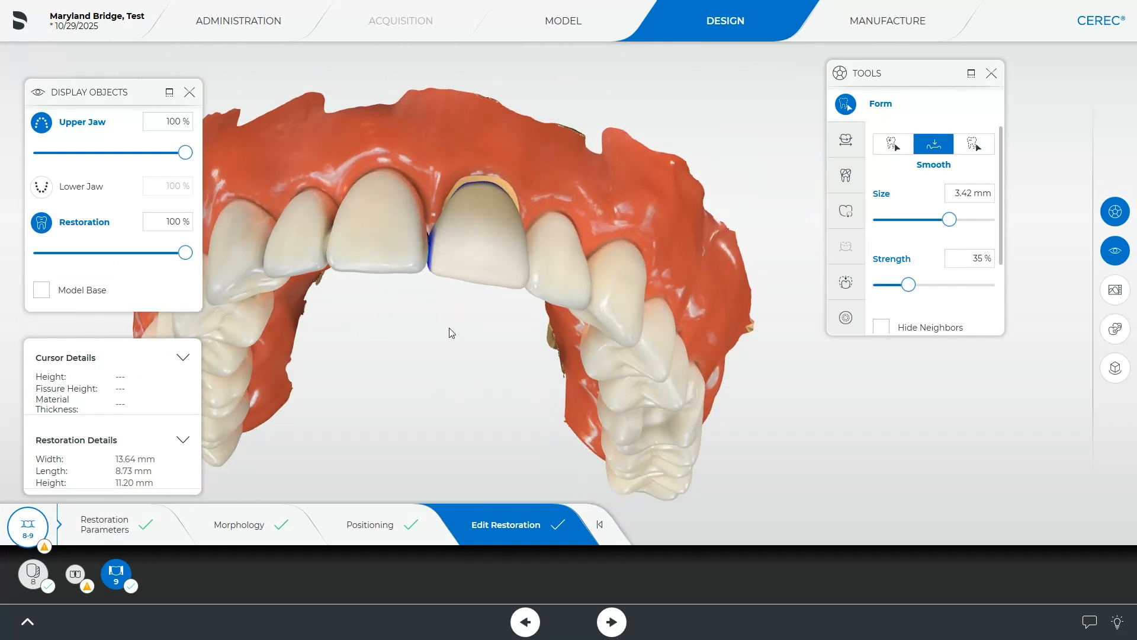
left_click_drag(449, 379, 305, 171)
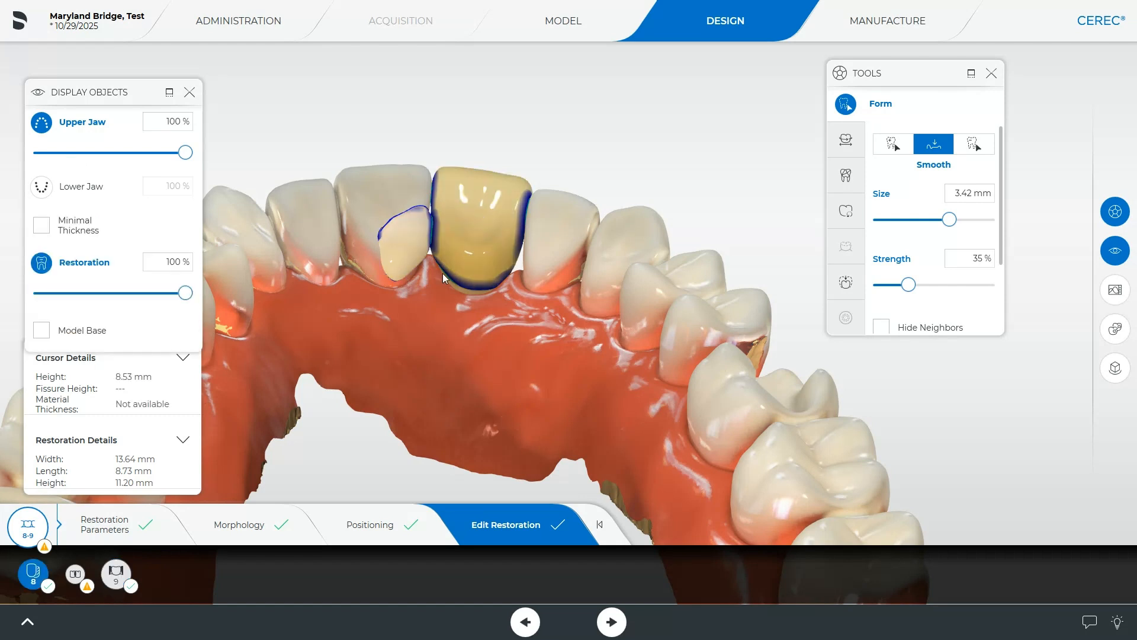
- Add material to the base of pontic 9 with the Form tool at 2.83 mm size and 35% strength, hiding the upper jaw meanwhile
left_click(41, 123)
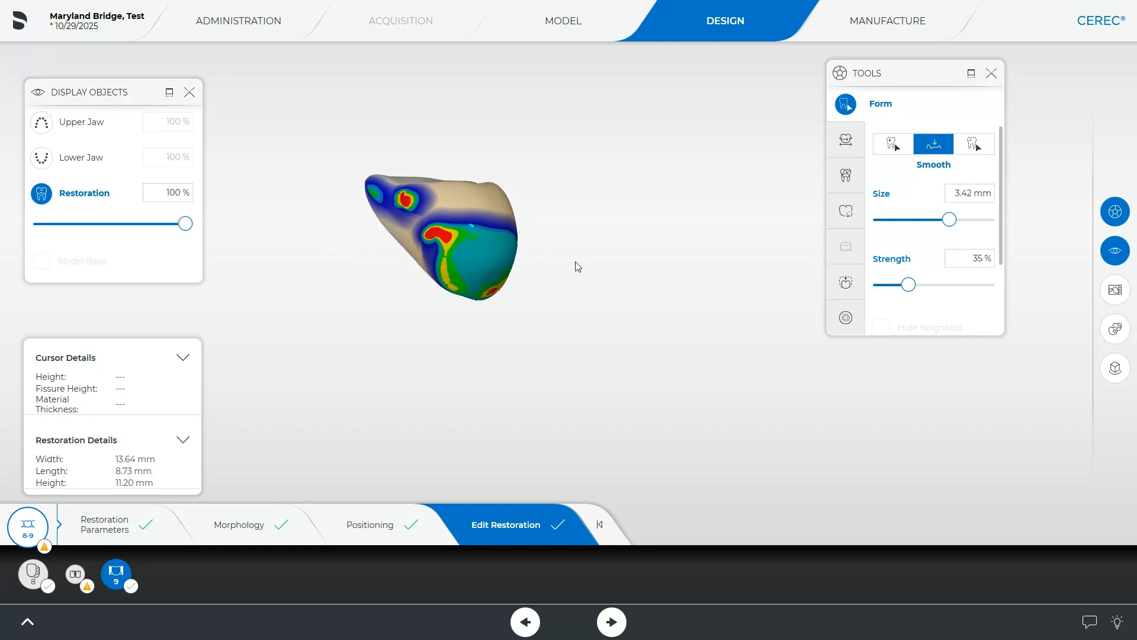
scroll(435, 219, "down", 6)
scroll(437, 226, "up", 3)
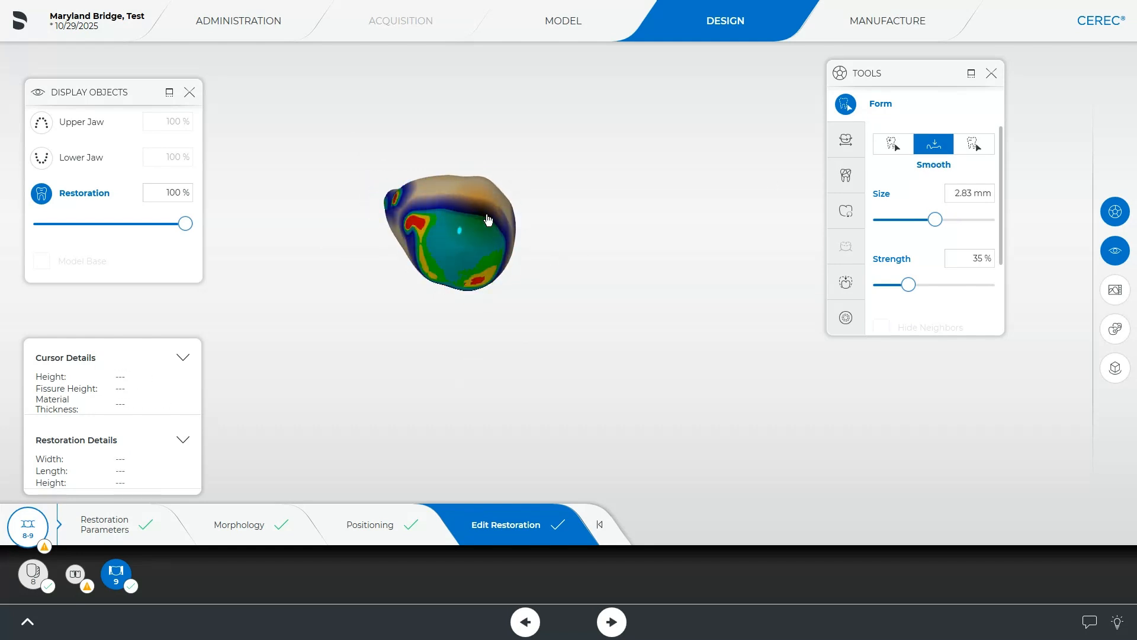
left_click_drag(509, 210, 417, 220)
left_click(897, 146)
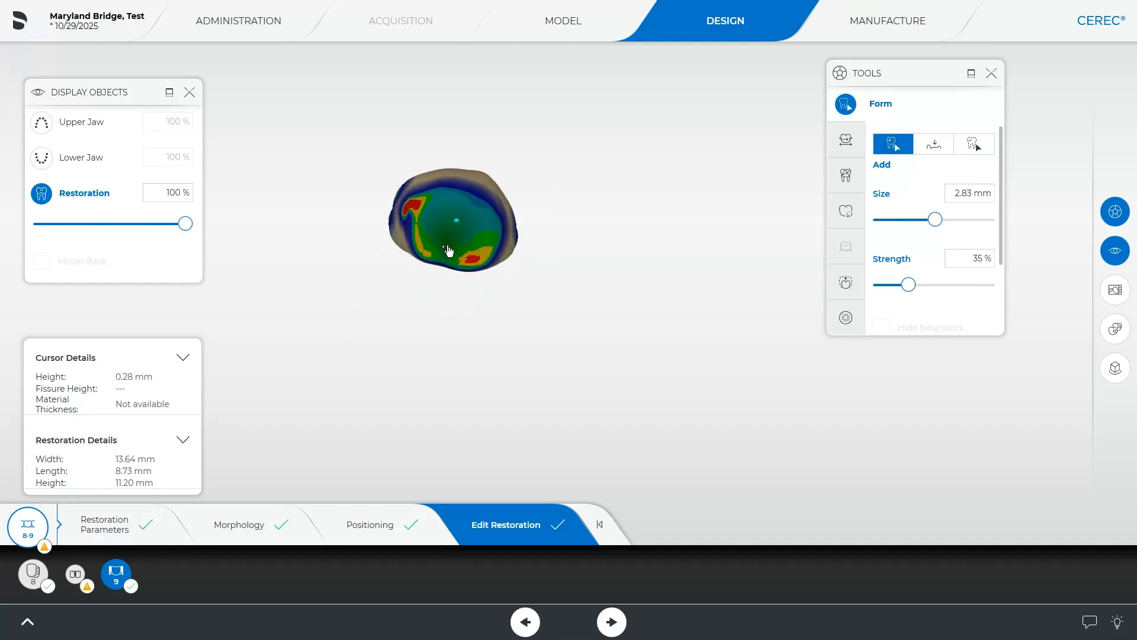
left_click_drag(455, 255, 487, 248)
mouse_move(466, 320)
left_mouse_down()
mouse_move(348, 190)
mouse_move(403, 275)
mouse_move(510, 185)
mouse_move(495, 437)
left_mouse_up()
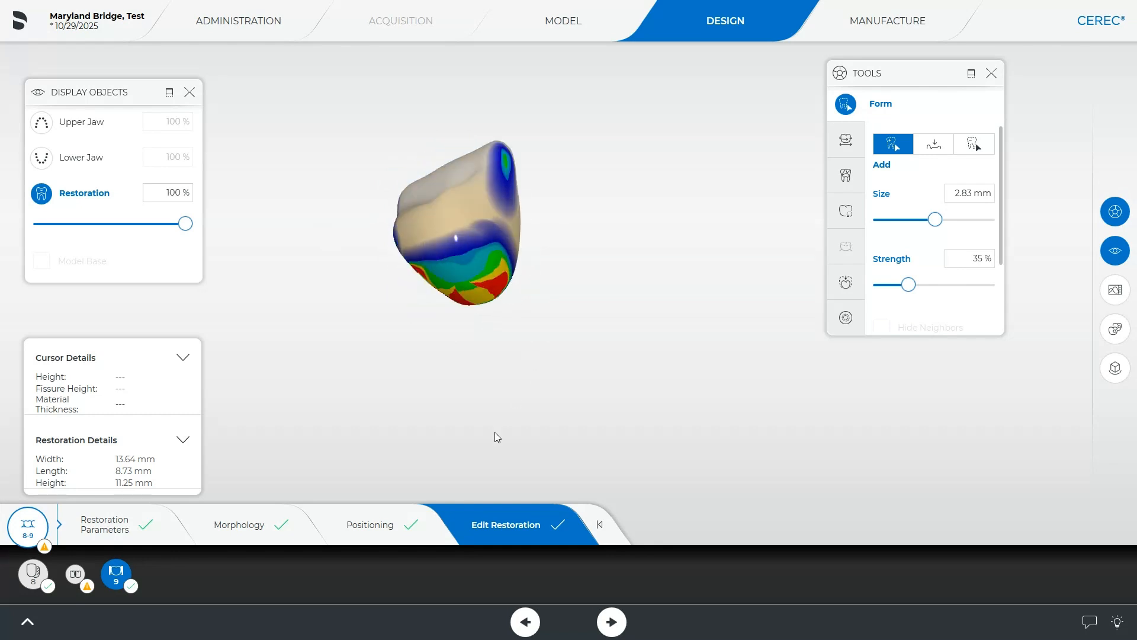
right_click_drag(495, 437, 493, 398)
left_click(47, 123)
left_click_drag(450, 134, 449, 246)
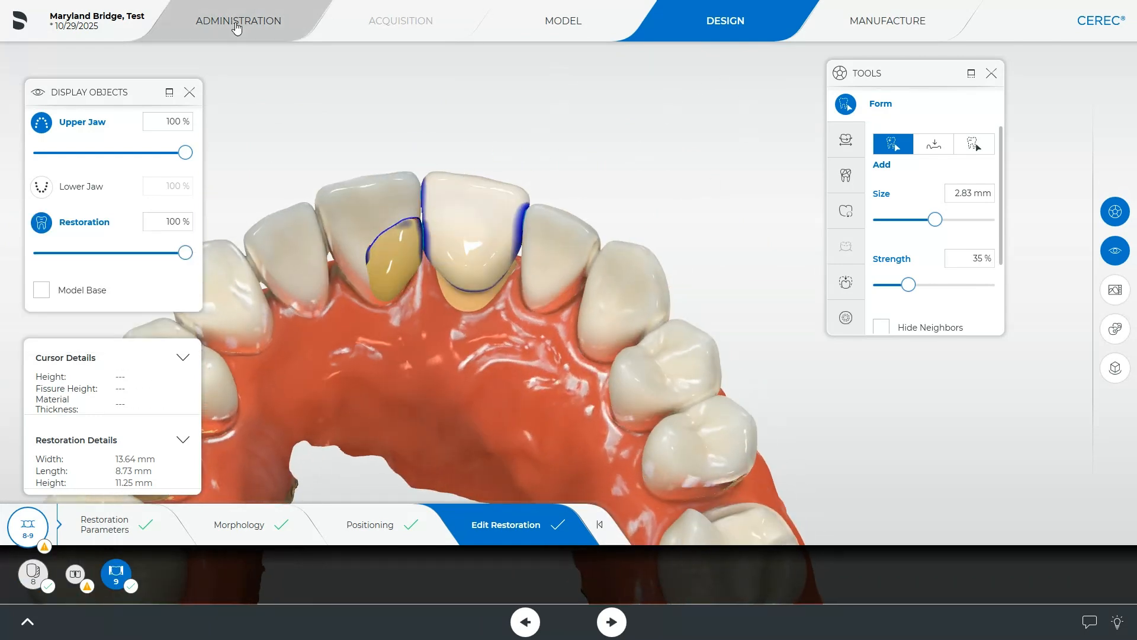
- Set the bridge connector type between teeth 8 and 9 to Anatomic in the case details and return to the design phase
left_click(235, 24)
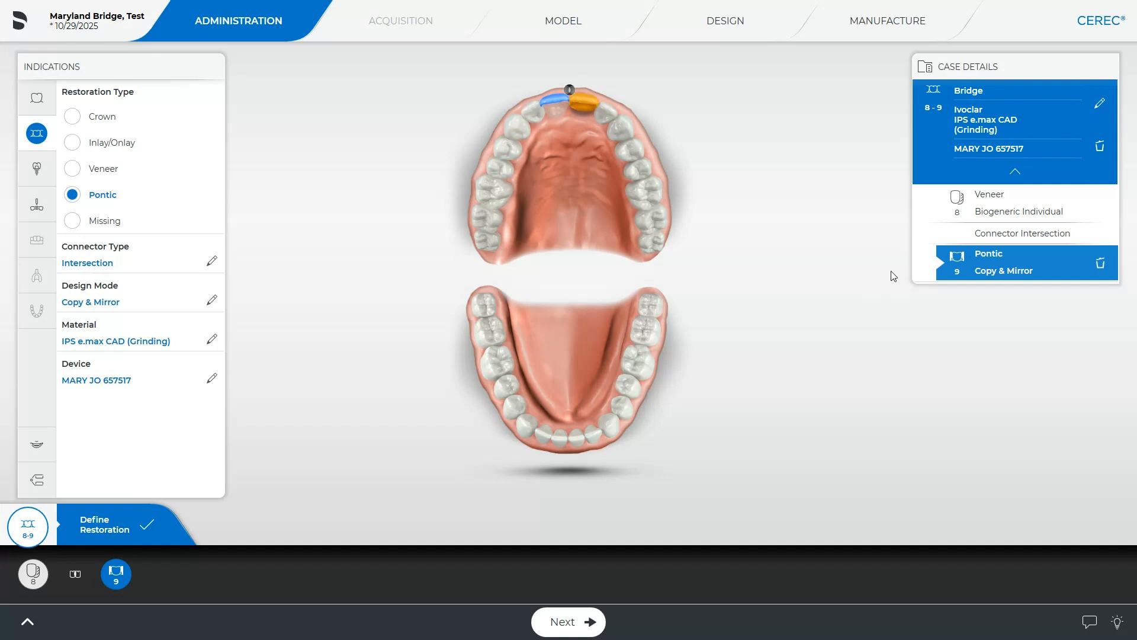
left_click(1101, 104)
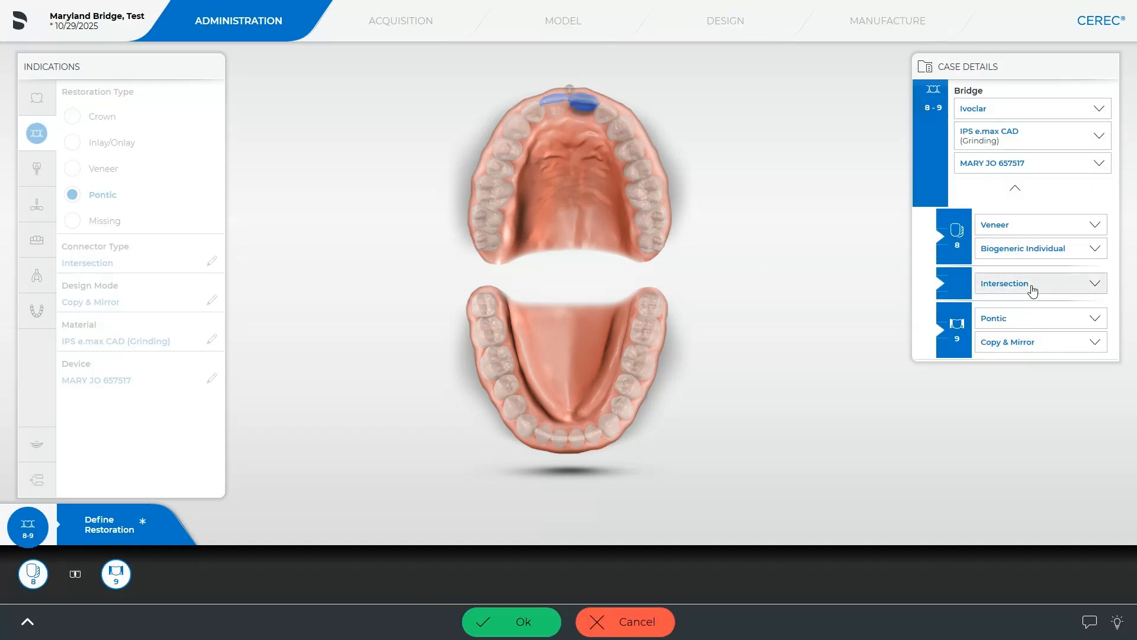
left_click(1033, 290)
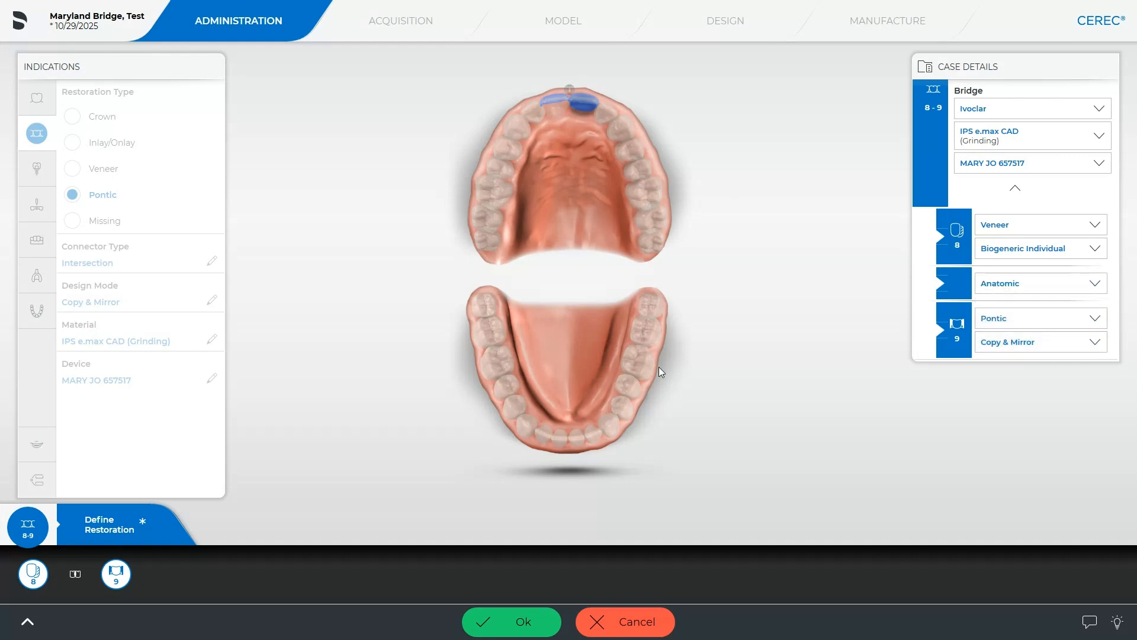
left_click(524, 623)
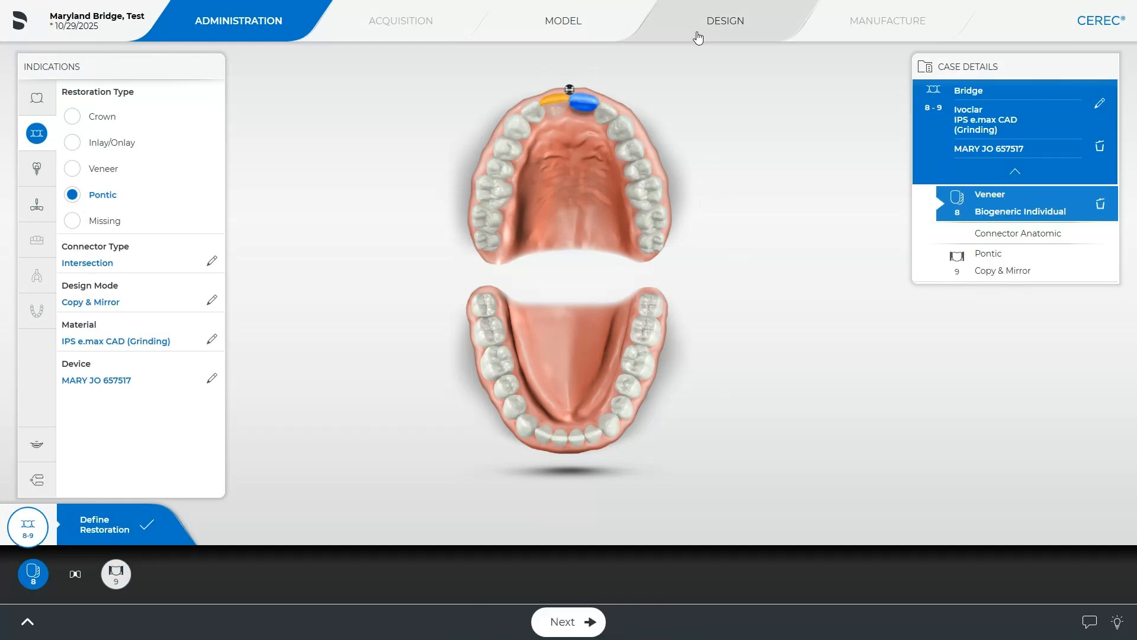
left_click(707, 29)
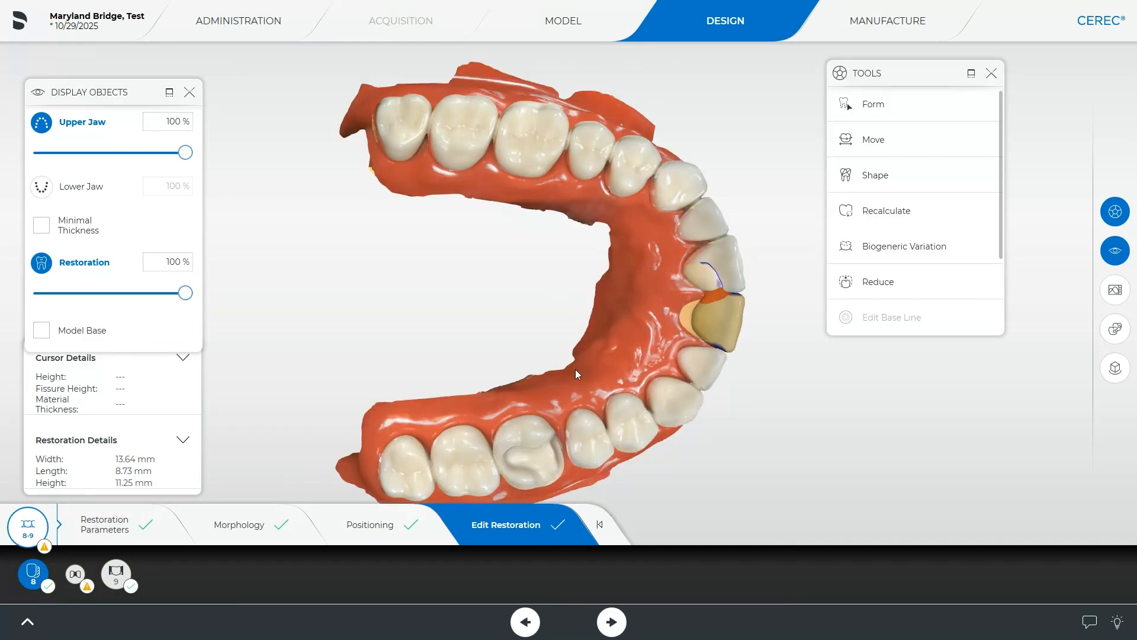
- Examine the shape and position of the anatomic connector between the tooth 8 veneer and pontic 9 from the lingual side
left_click_drag(575, 370, 859, 246)
left_click_drag(733, 196, 685, 186)
right_click_drag(686, 186, 523, 155)
left_click_drag(557, 317, 635, 372)
scroll(466, 307, "up", 3)
left_click_drag(535, 277, 464, 209)
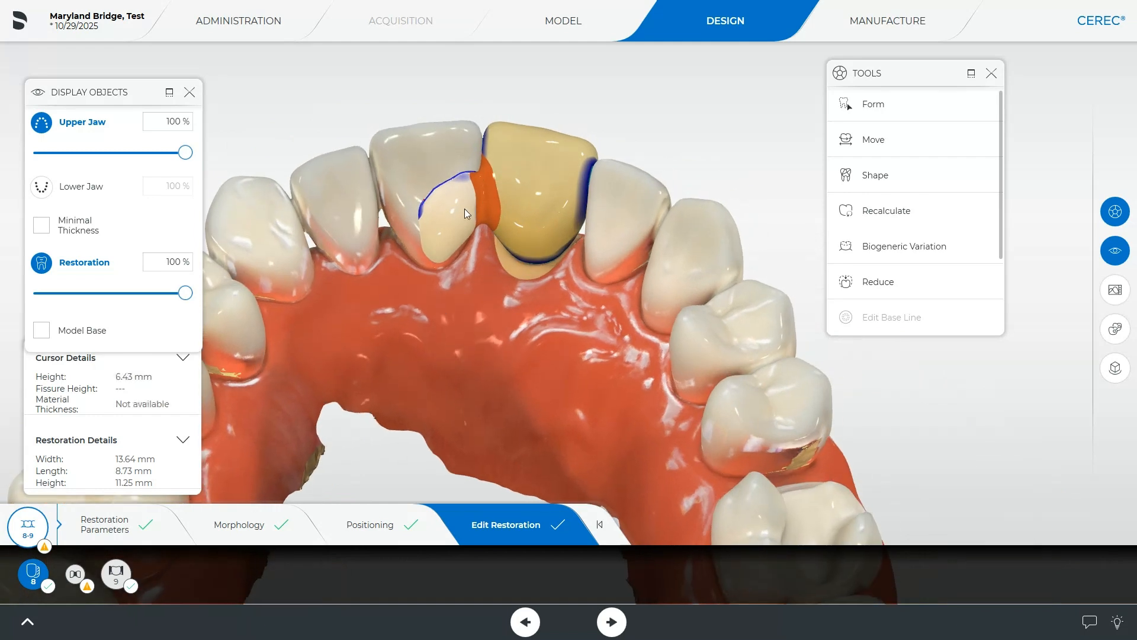
mouse_move(492, 115)
left_mouse_down()
mouse_move(482, 231)
mouse_move(487, 106)
left_mouse_up()
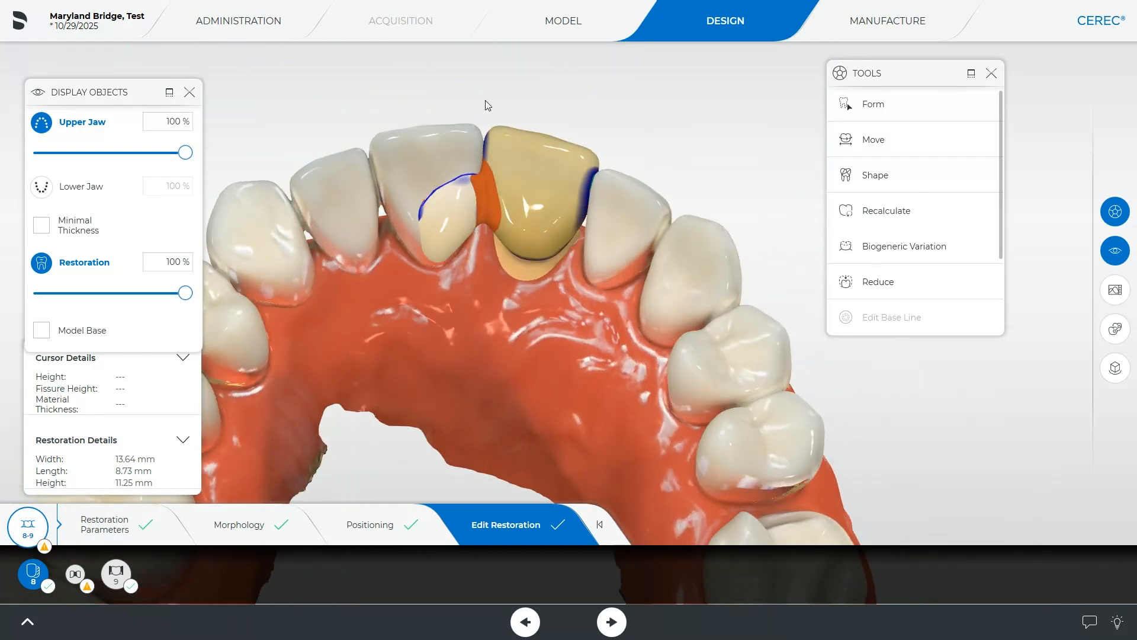
left_click_drag(483, 170, 474, 260)
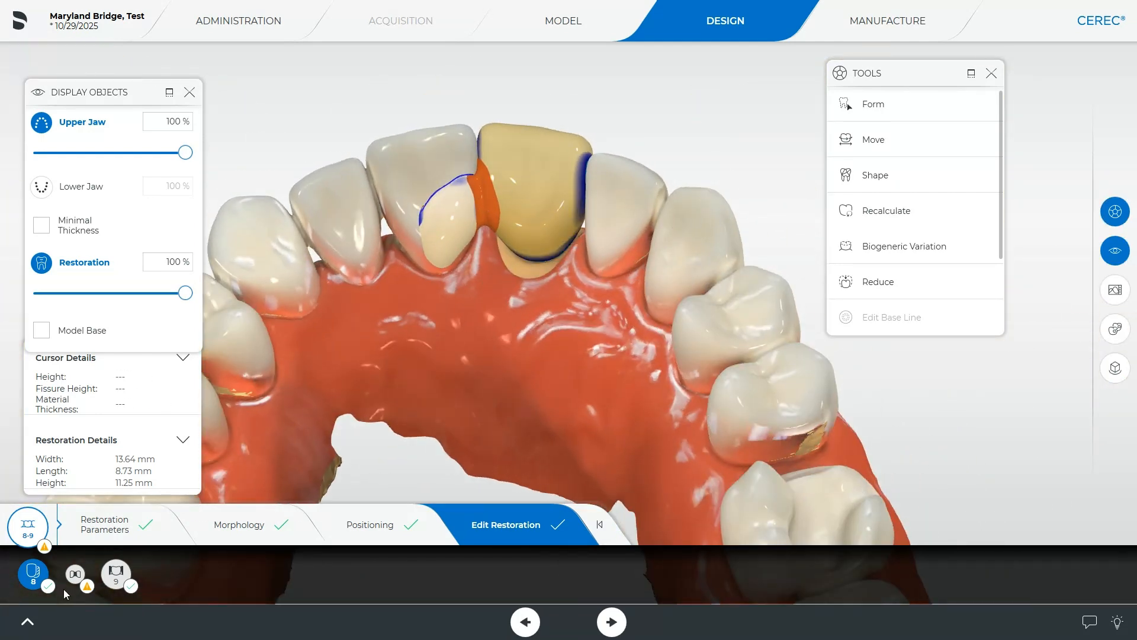
- Acknowledge the connector cross-section warning and select the connector between teeth 8 and 9 for editing
left_click(75, 574)
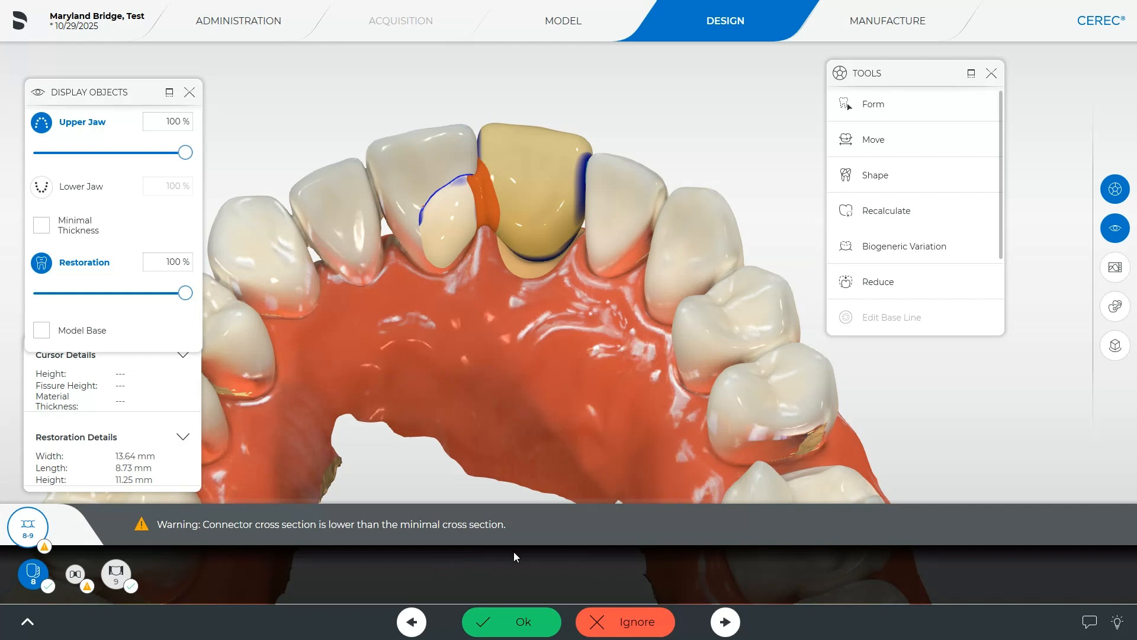
left_click(513, 622)
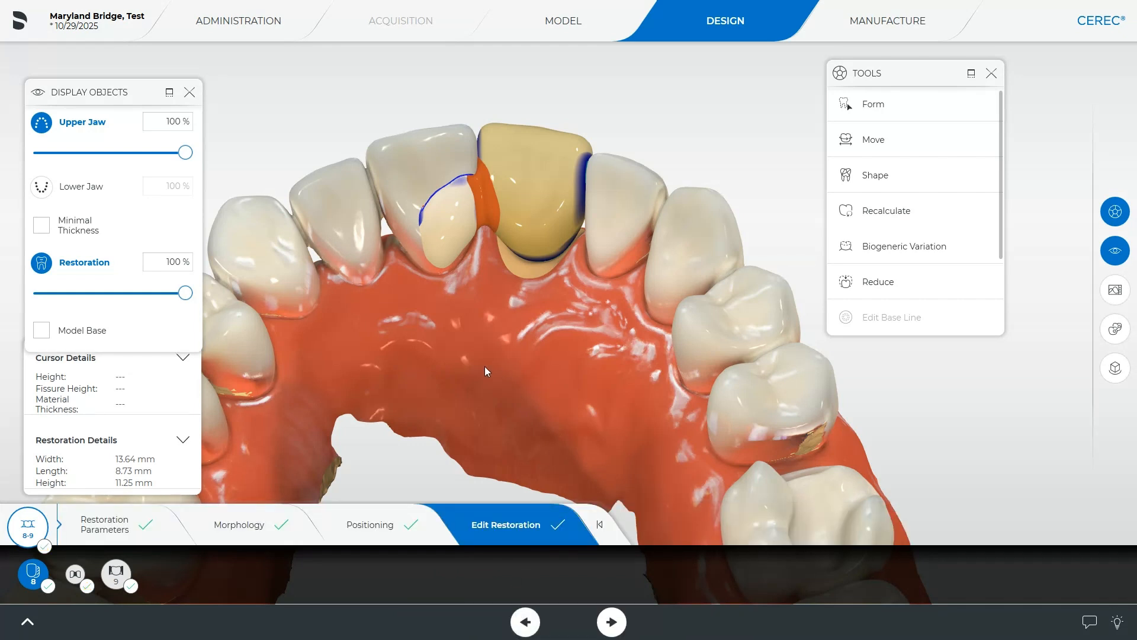
scroll(875, 240, "down", 3)
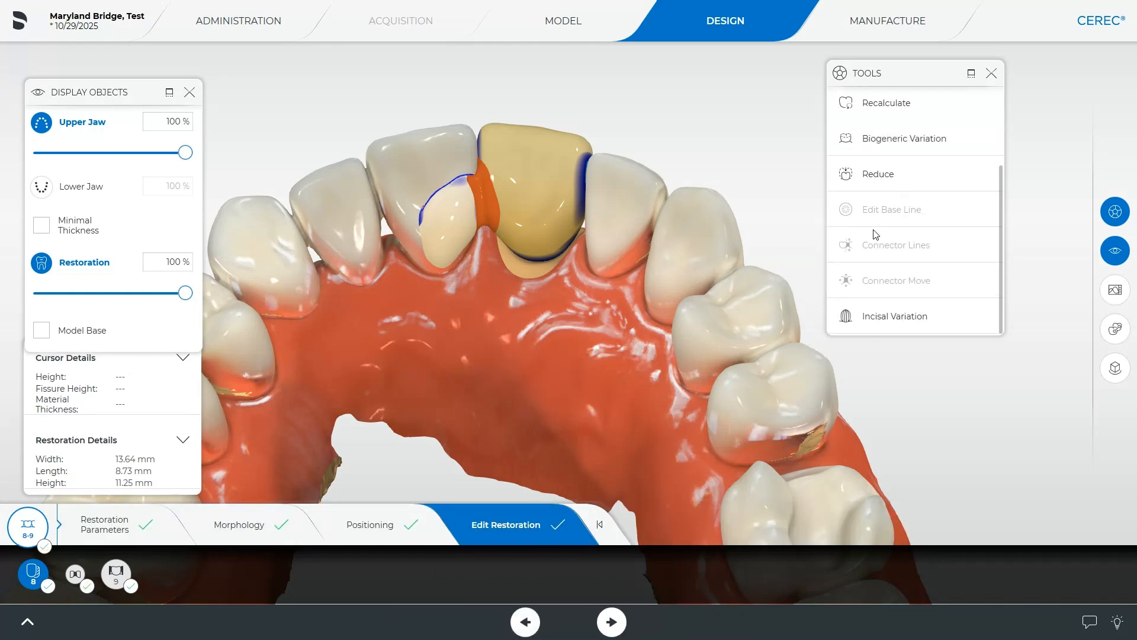
left_click(75, 573)
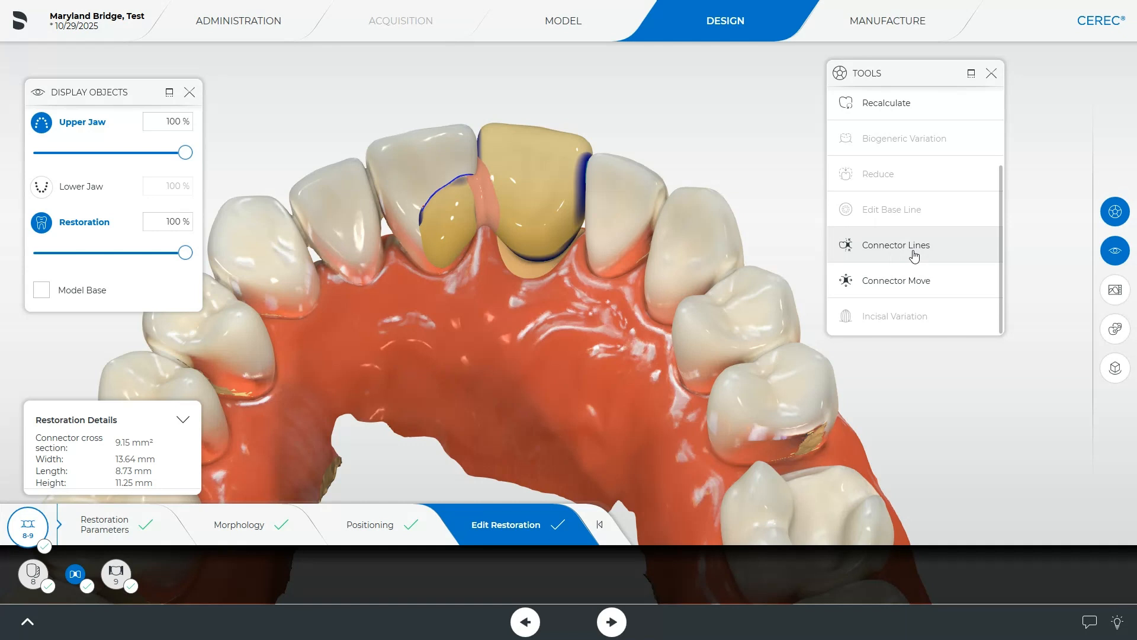
- Enlarge the connector uniformly to a cross section of about 11.17 mm² using Connector Move with Scale and Scale All
left_click(917, 282)
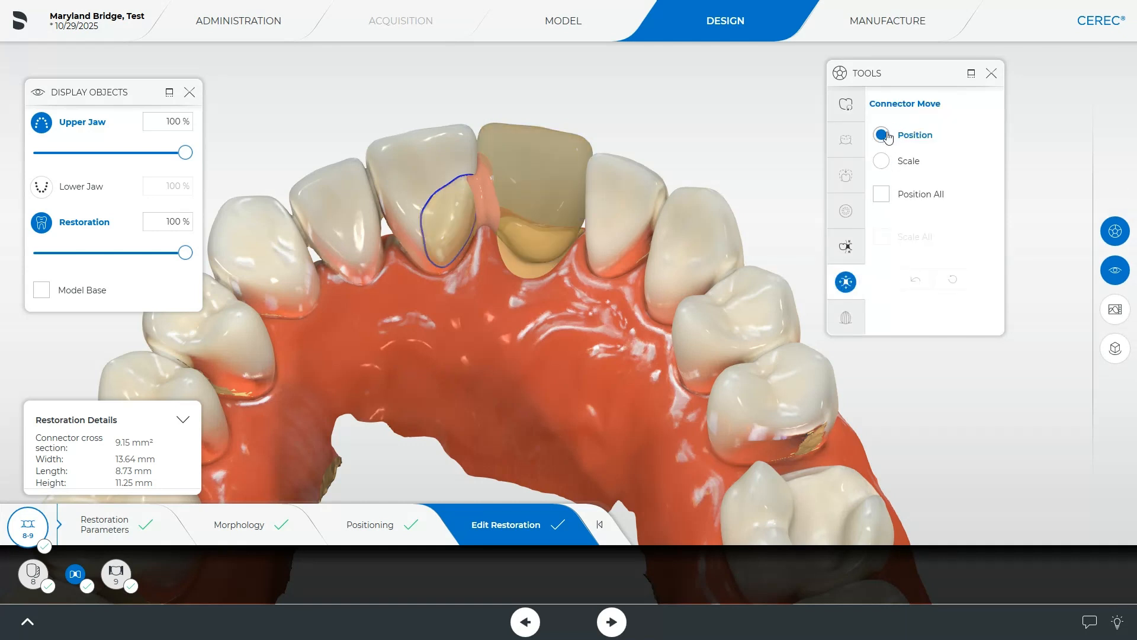
left_click(883, 161)
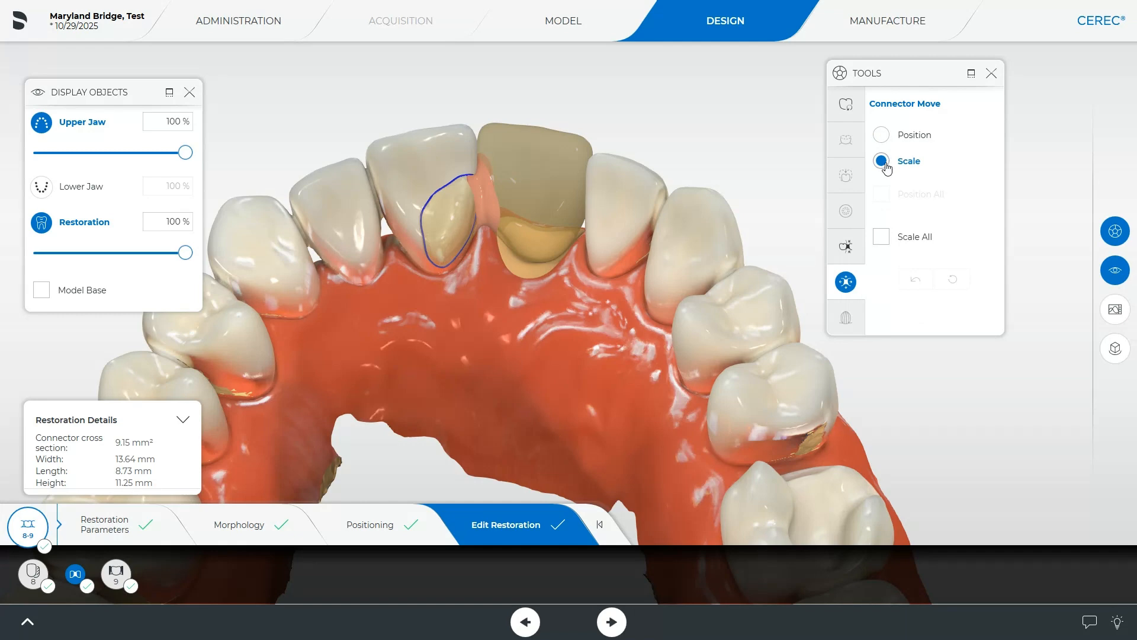
mouse_move(485, 309)
middle_mouse_down()
mouse_move(438, 237)
mouse_move(499, 297)
middle_mouse_up()
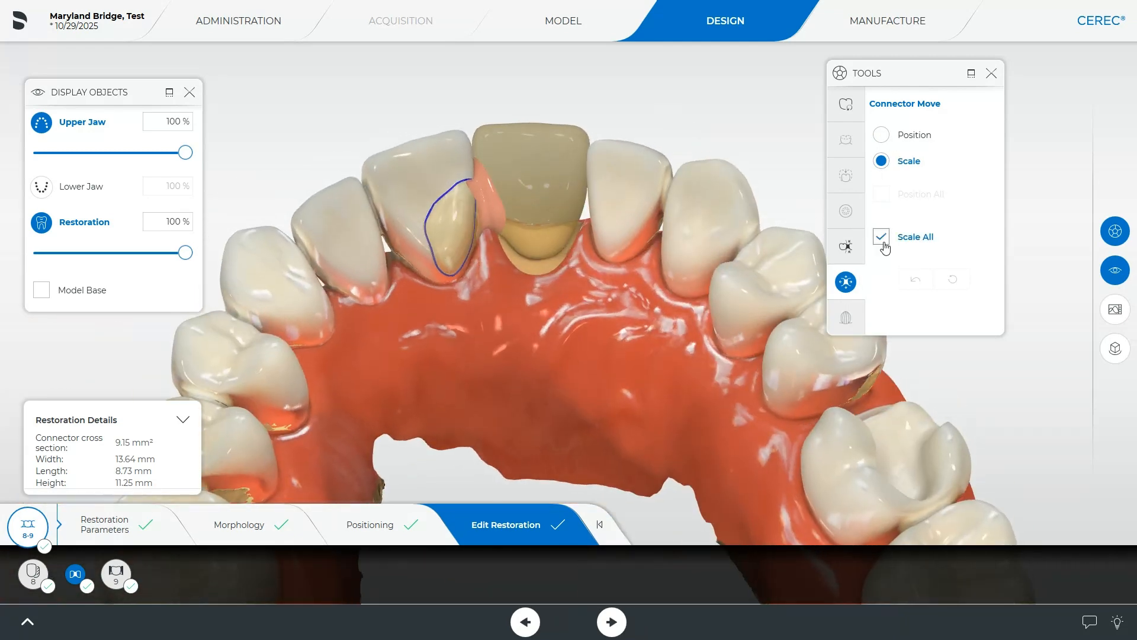
middle_click_drag(455, 358, 415, 326)
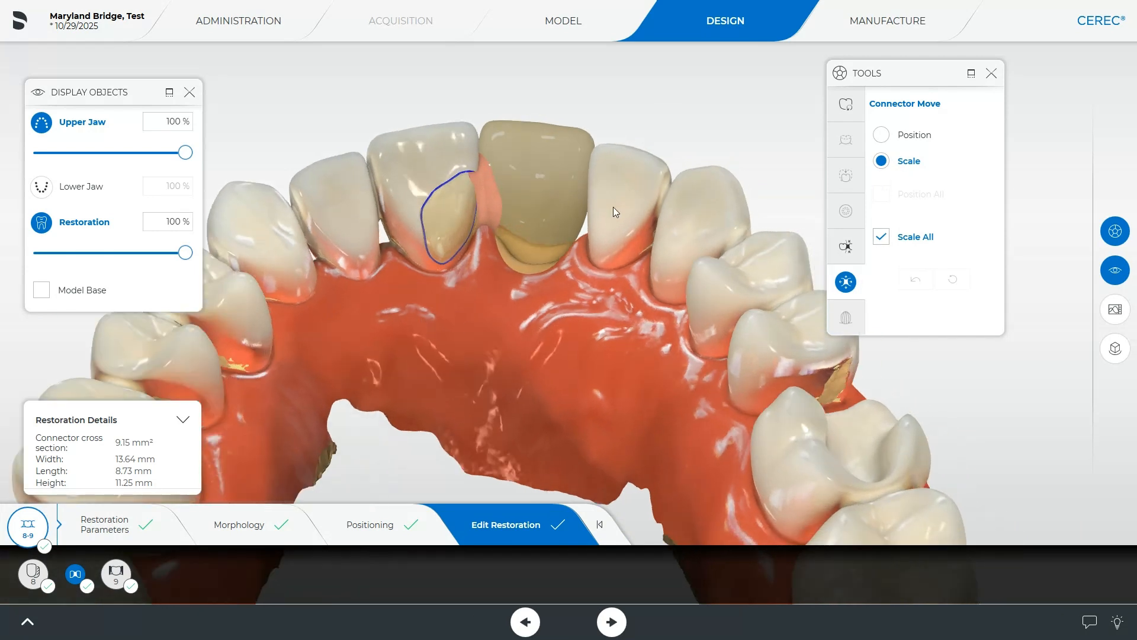
left_click(883, 237)
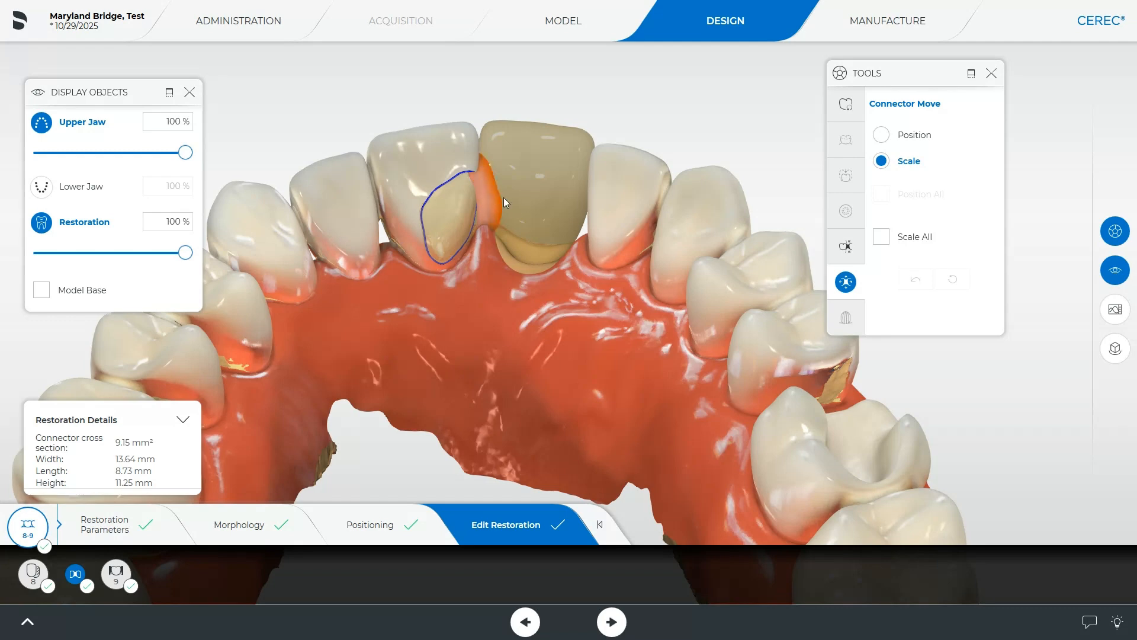
left_click_drag(481, 248, 556, 264)
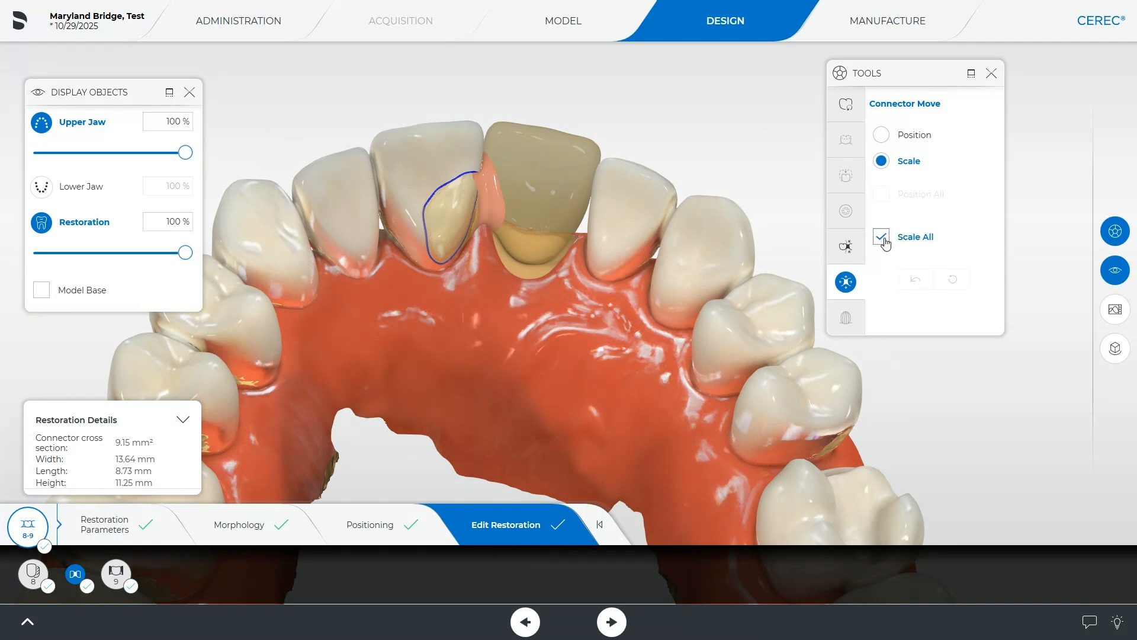
left_click_drag(487, 213, 488, 192)
left_click_drag(499, 326, 511, 203)
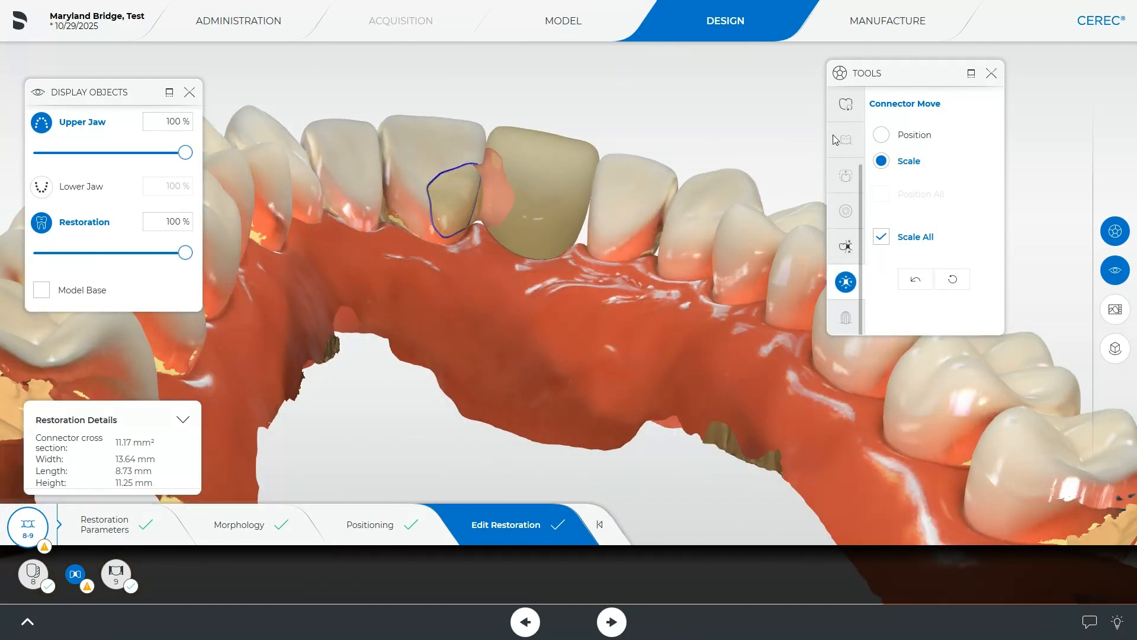
- Finish the connector editing and advance the bridge to the manufacturing phase, dismissing the milling unit message
left_click(844, 110)
scroll(858, 223, "up", 3)
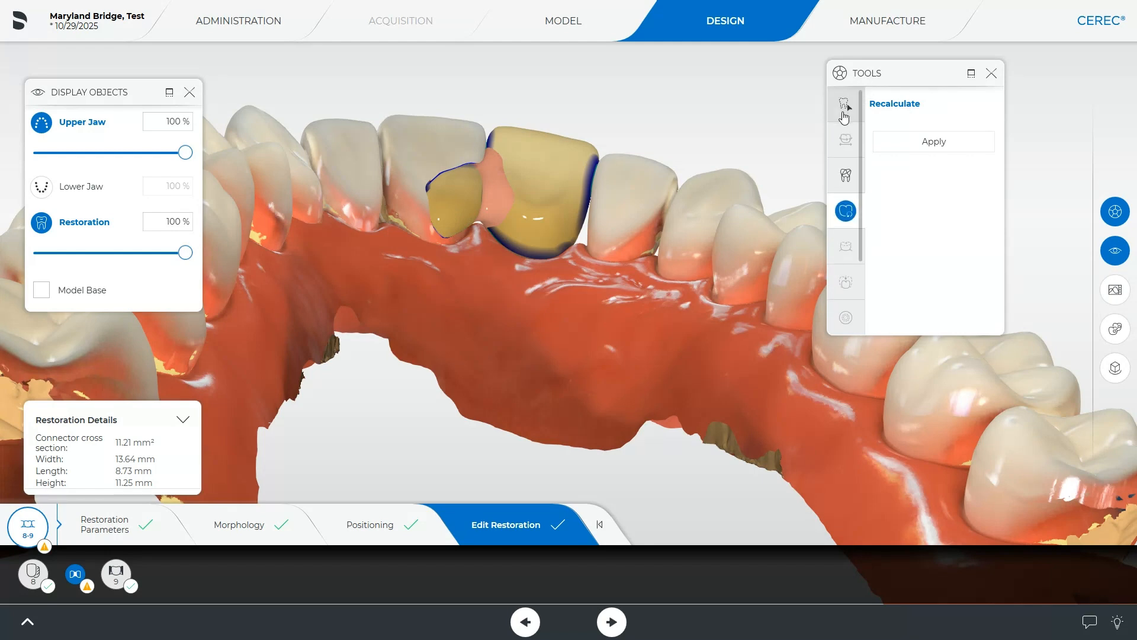
left_click(844, 112)
left_click_drag(545, 100, 445, 296)
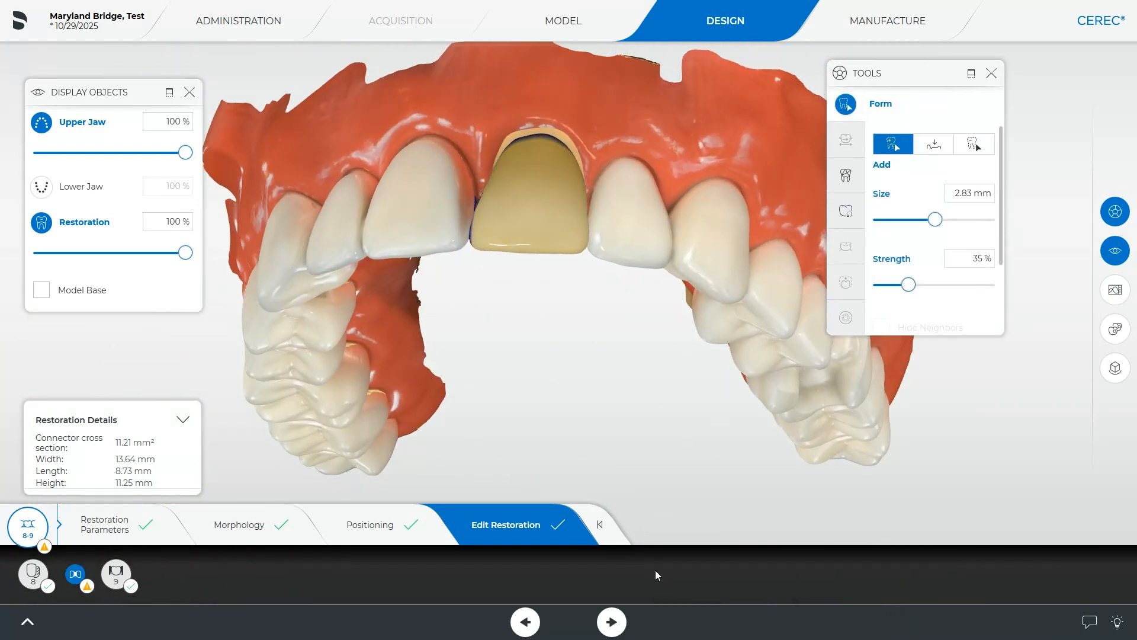
left_click(610, 622)
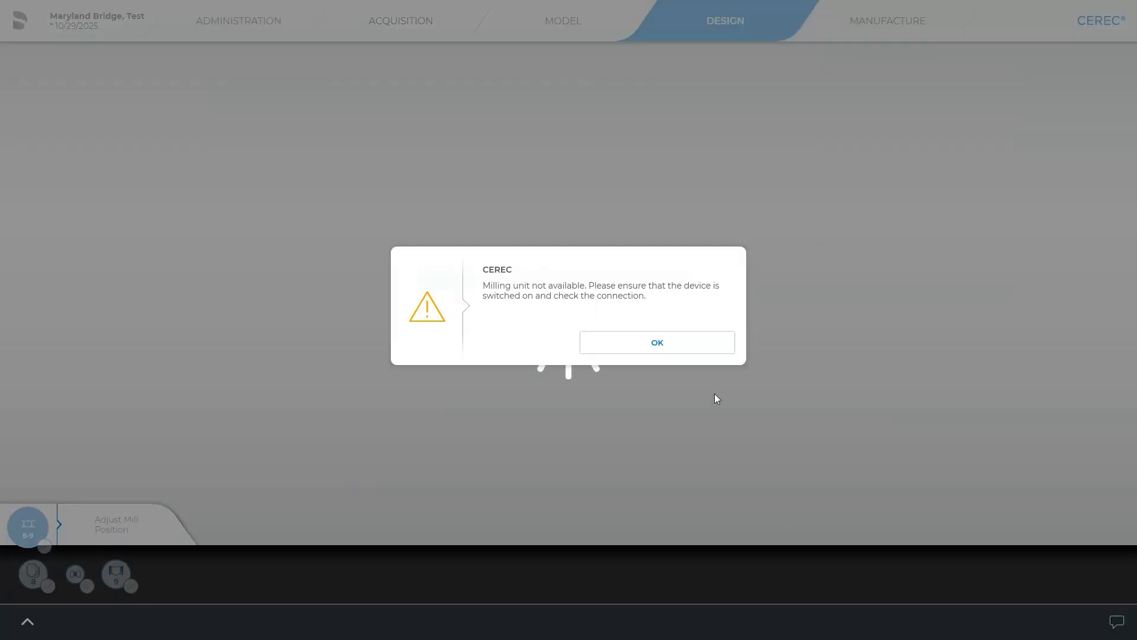
left_click(672, 347)
left_click(655, 343)
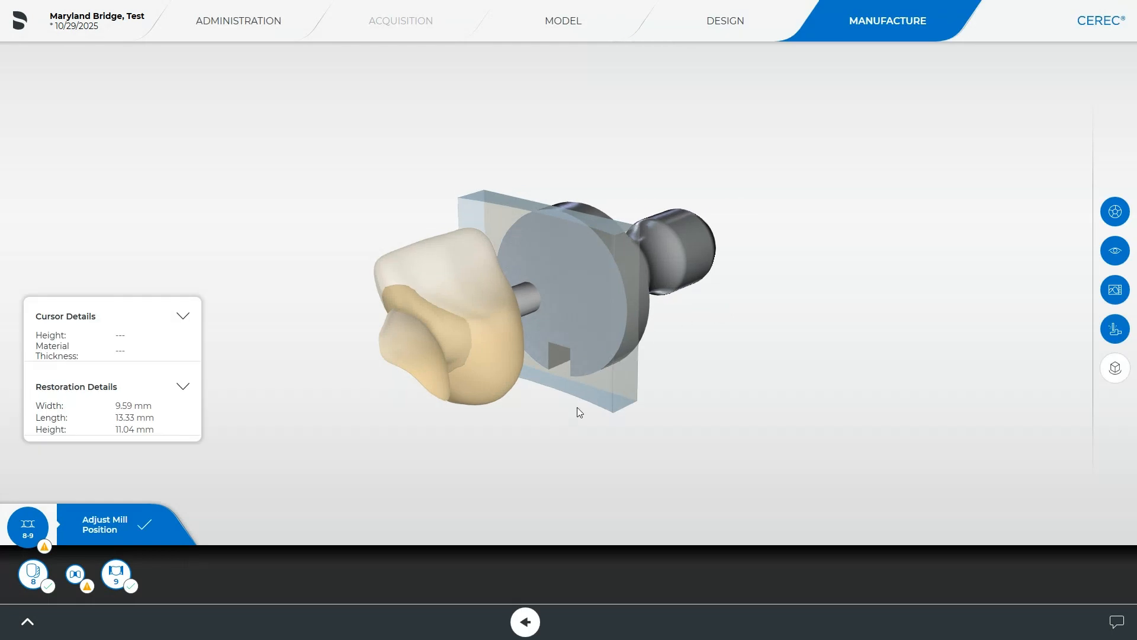
- Examine the bridge's mill position and sprue placement on the IPS e.max CAD block from several angles
left_click_drag(630, 421, 534, 370)
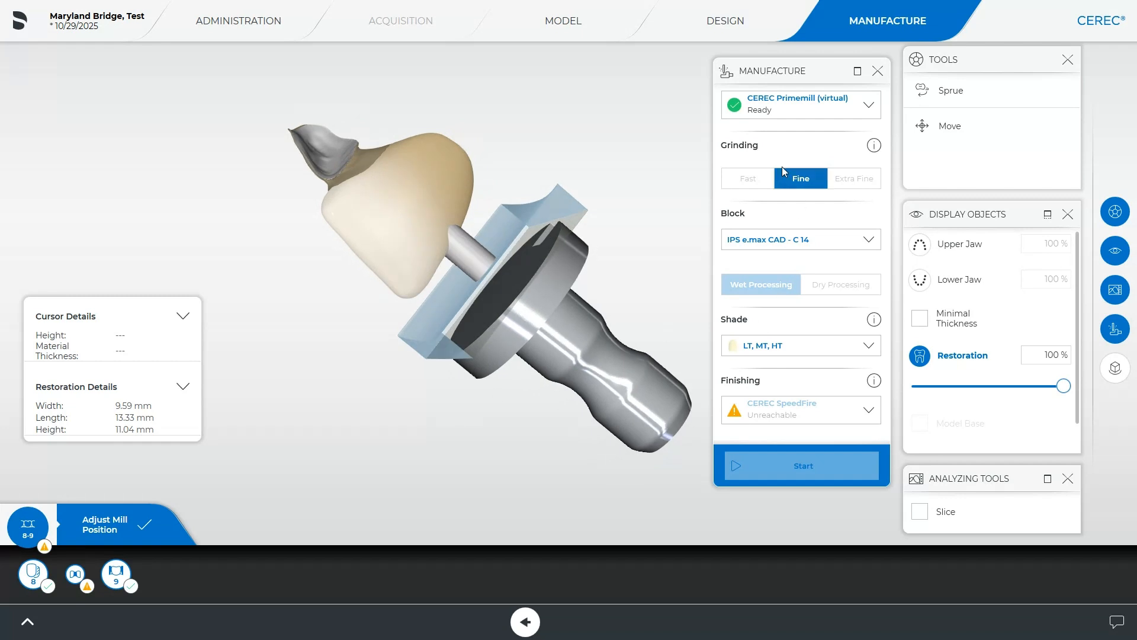
left_click_drag(534, 144, 510, 399)
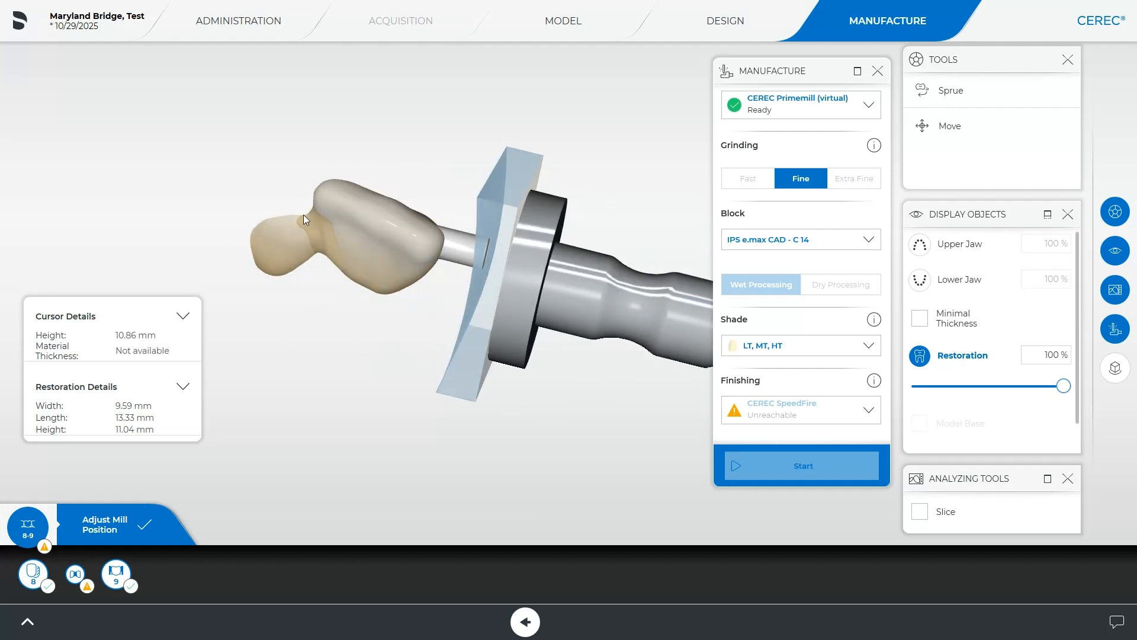
left_click_drag(542, 224, 548, 316)
scroll(548, 315, "up", 3)
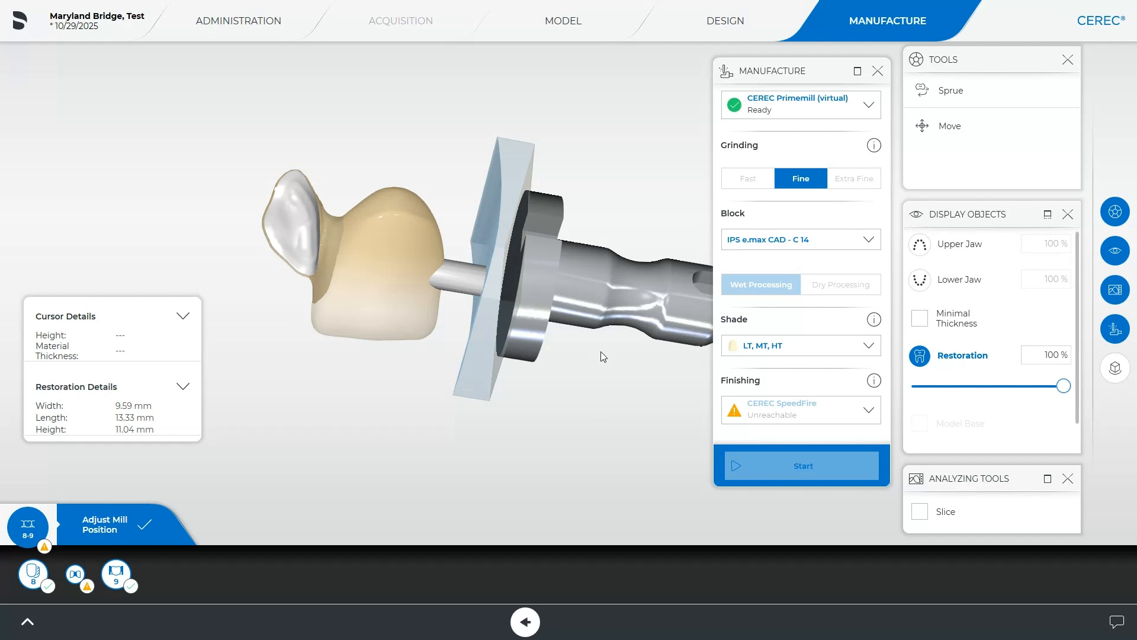
left_click_drag(544, 355, 468, 354)
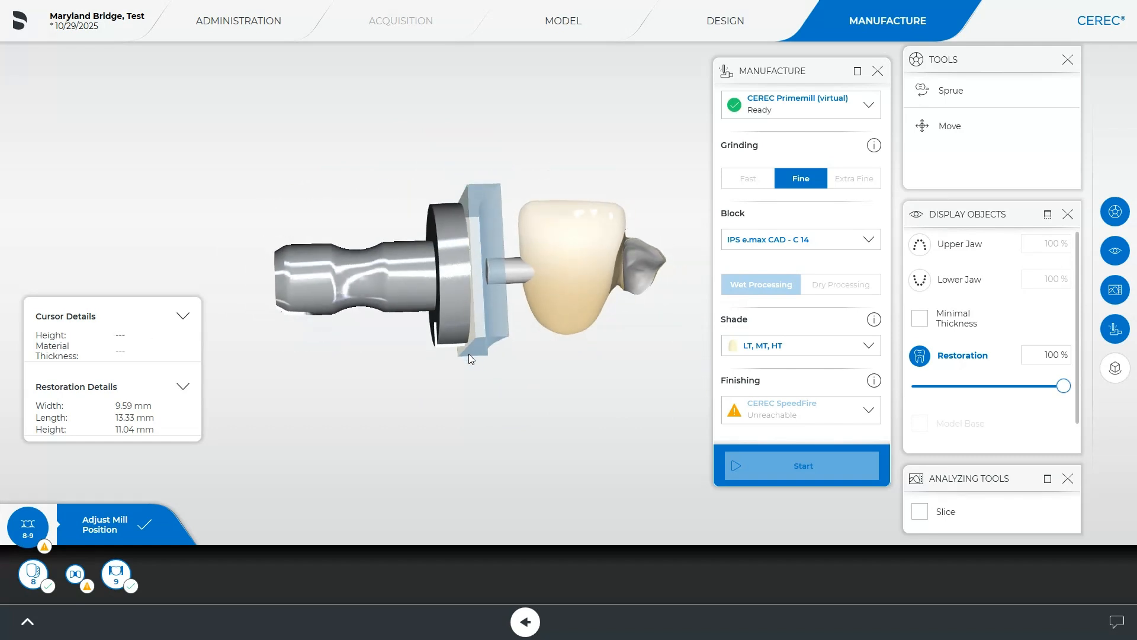